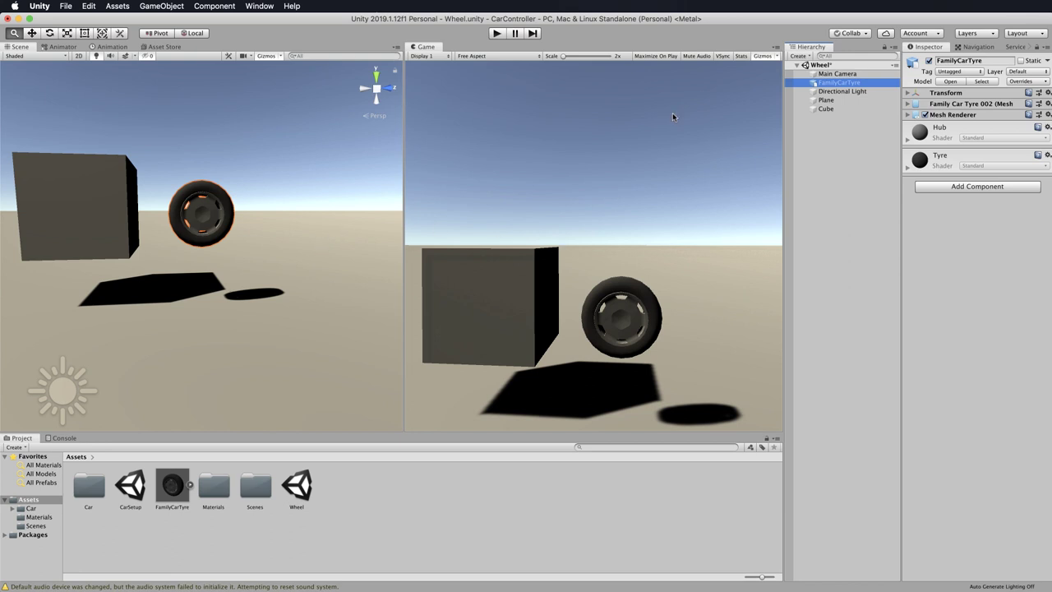
left_click(809, 125)
right_click(811, 134)
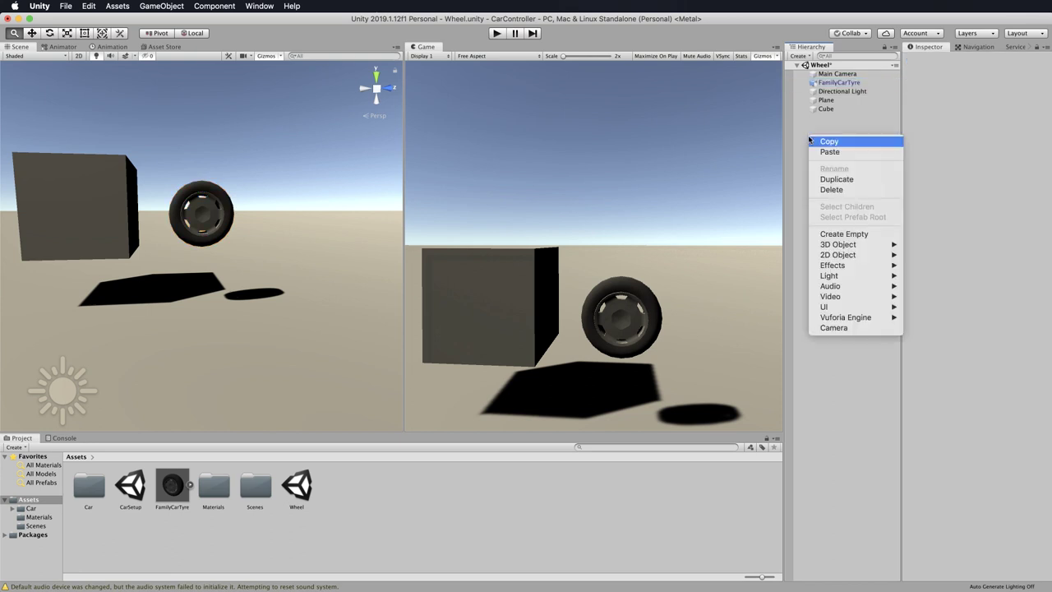
mouse_move(838, 244)
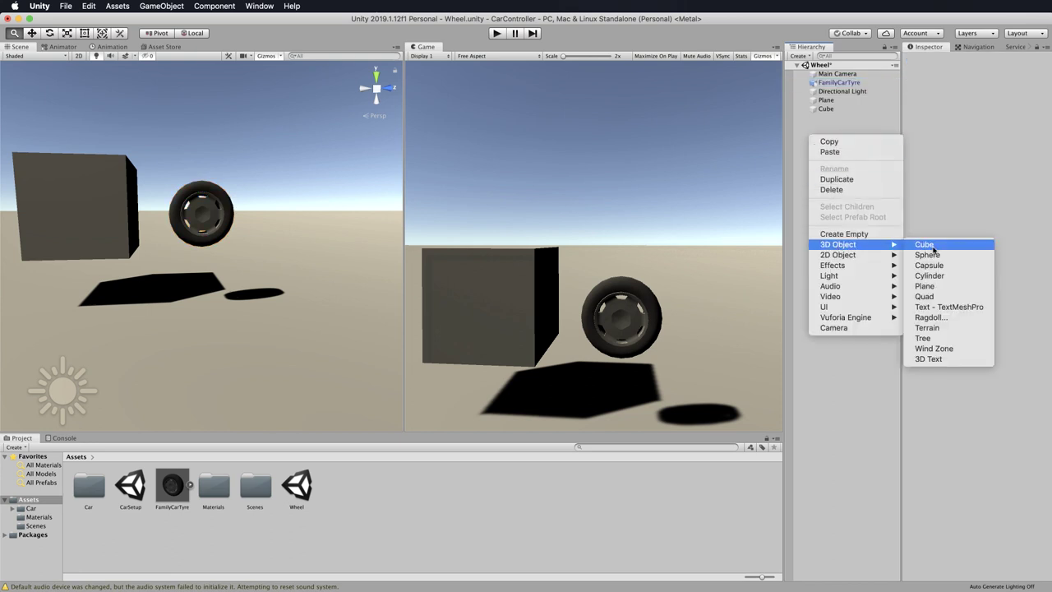
left_click(856, 380)
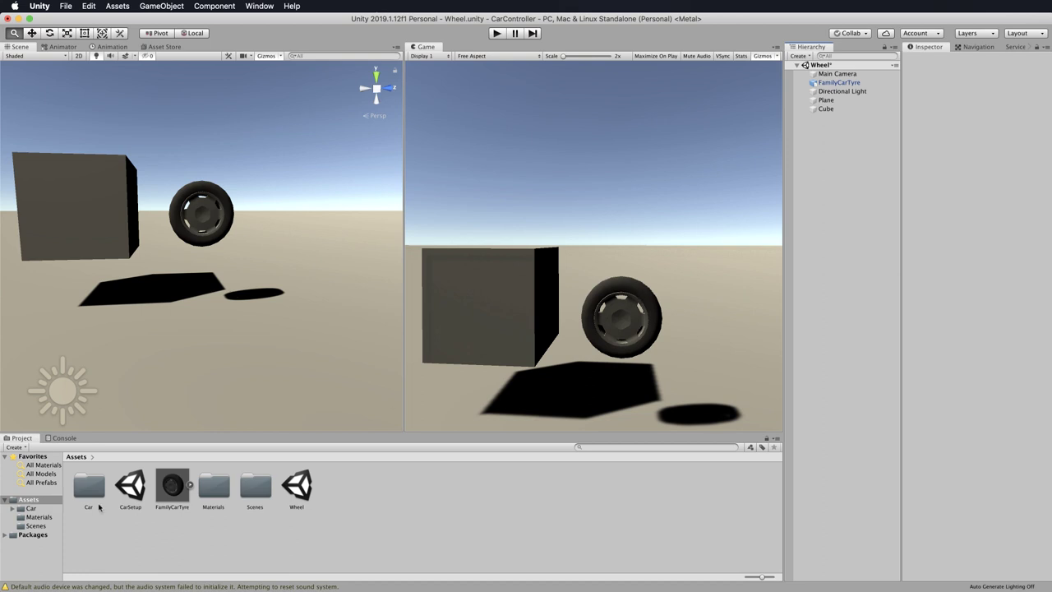
left_click_drag(172, 486, 253, 304)
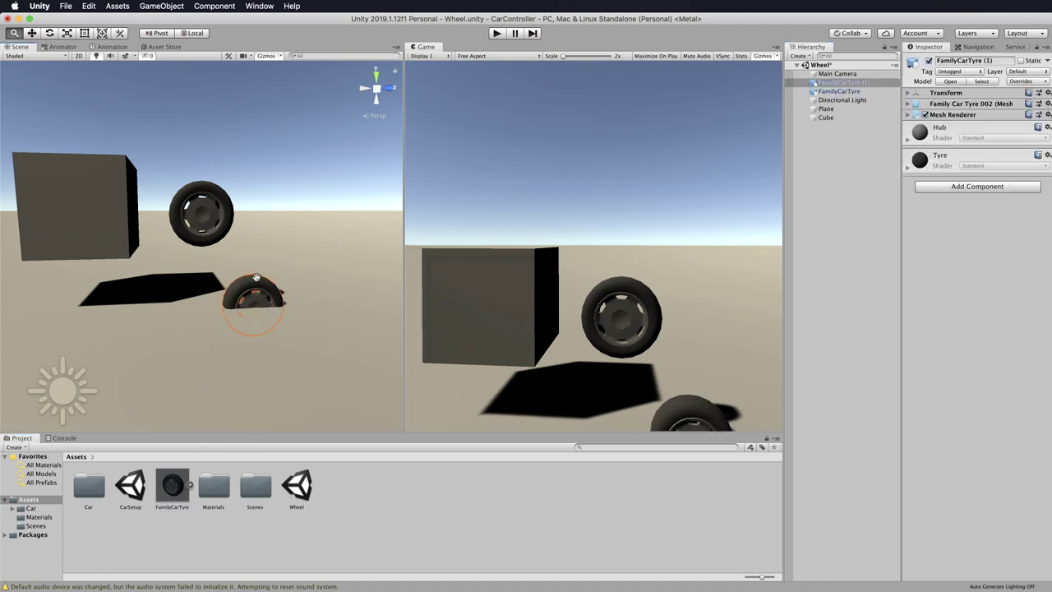
key("w")
left_click_drag(255, 265, 255, 225)
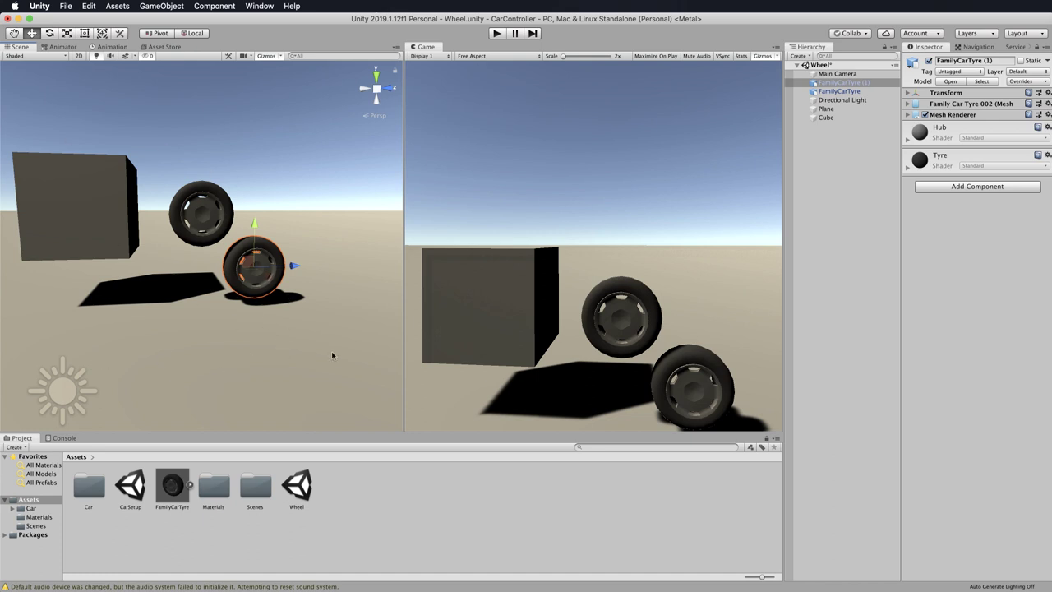
scroll(312, 318, "down", 10)
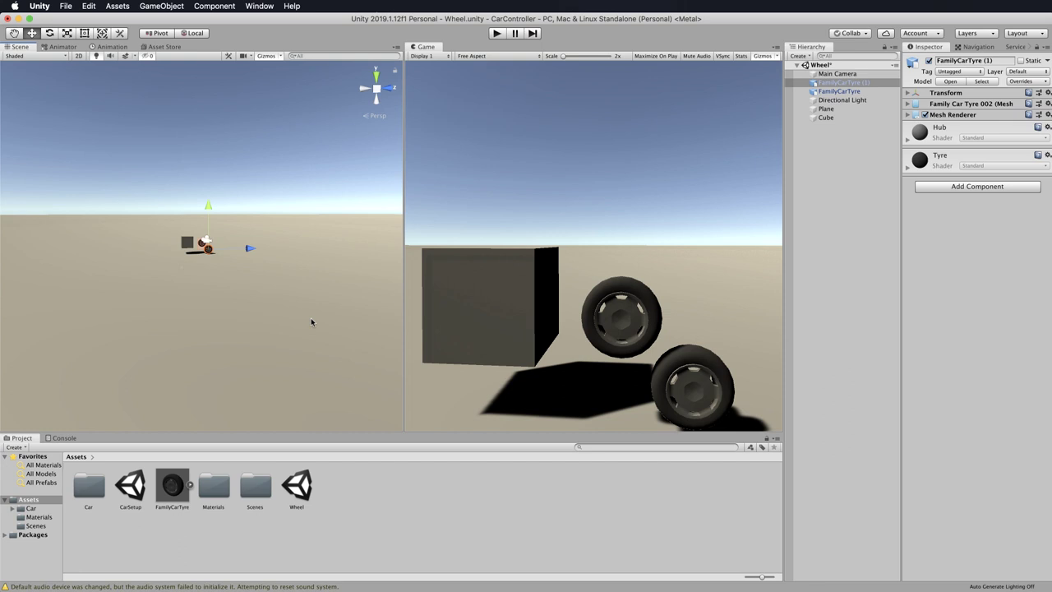
left_click_drag(292, 281, 230, 307, "alt")
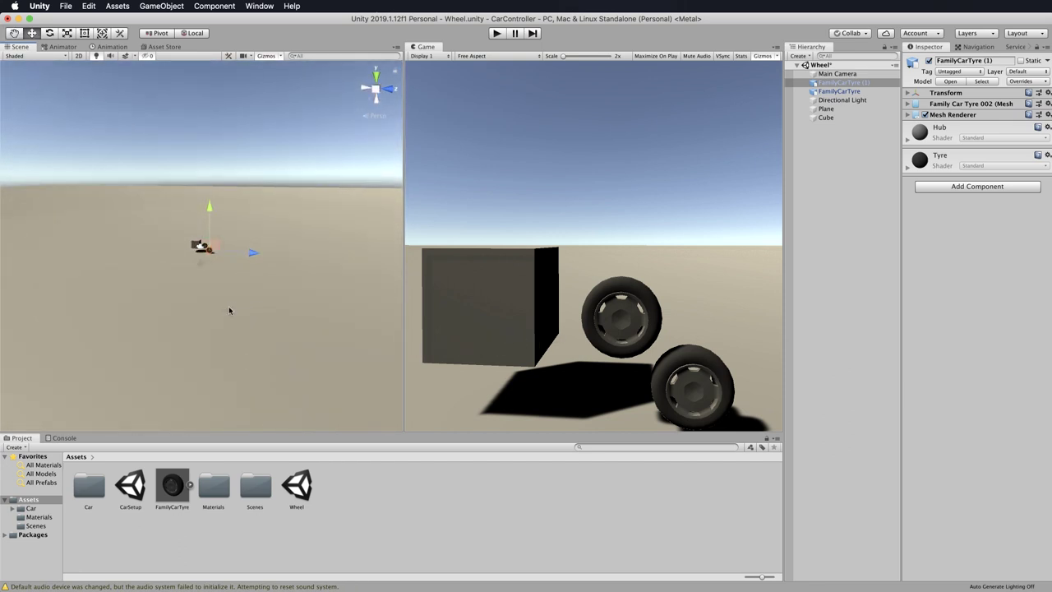
scroll(228, 309, "up", 8)
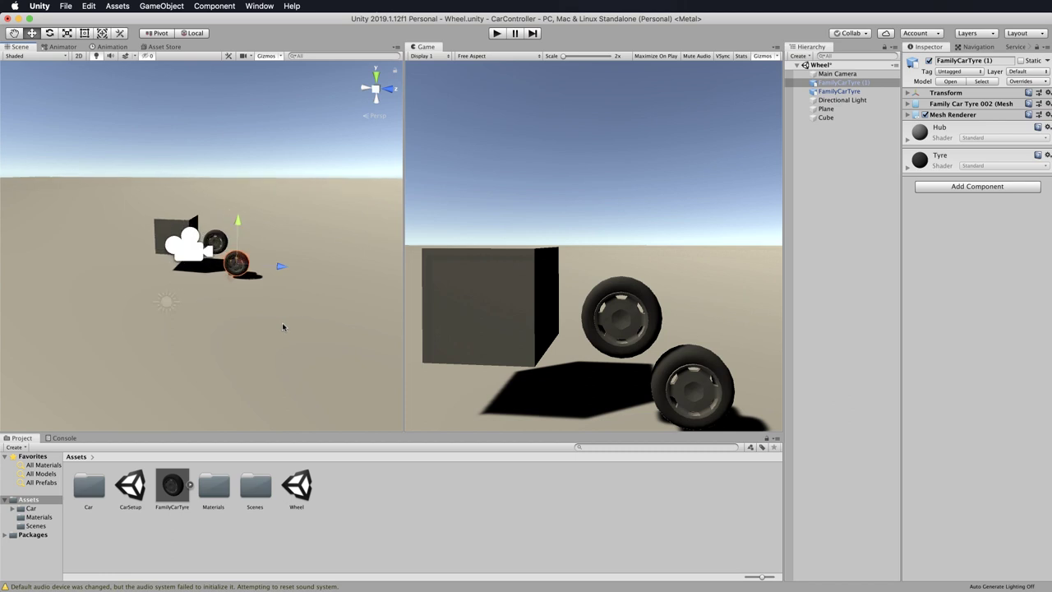
left_click_drag(281, 329, 303, 329, "alt")
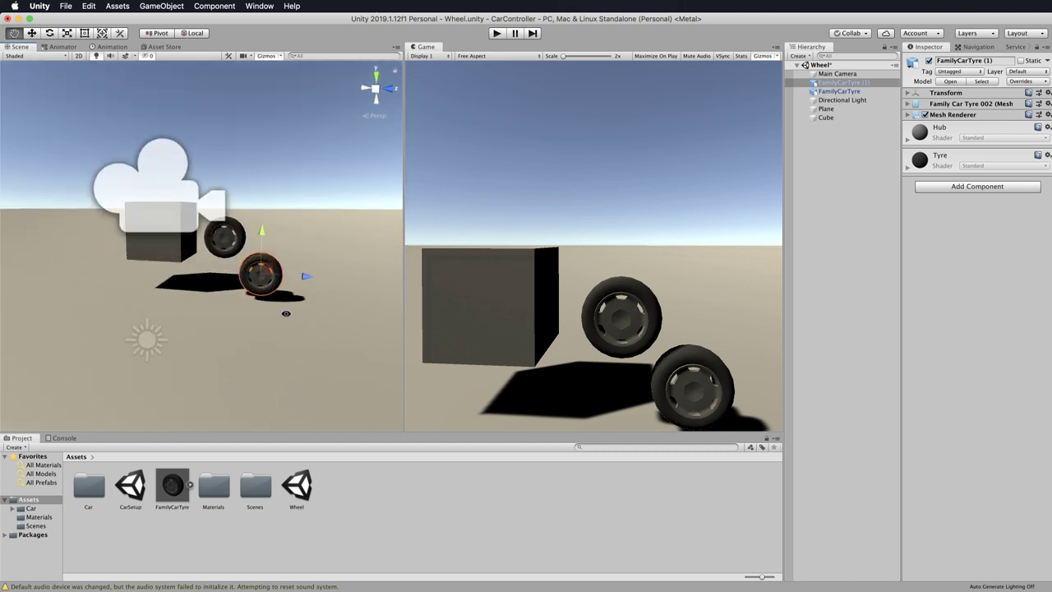
scroll(286, 315, "up", 2)
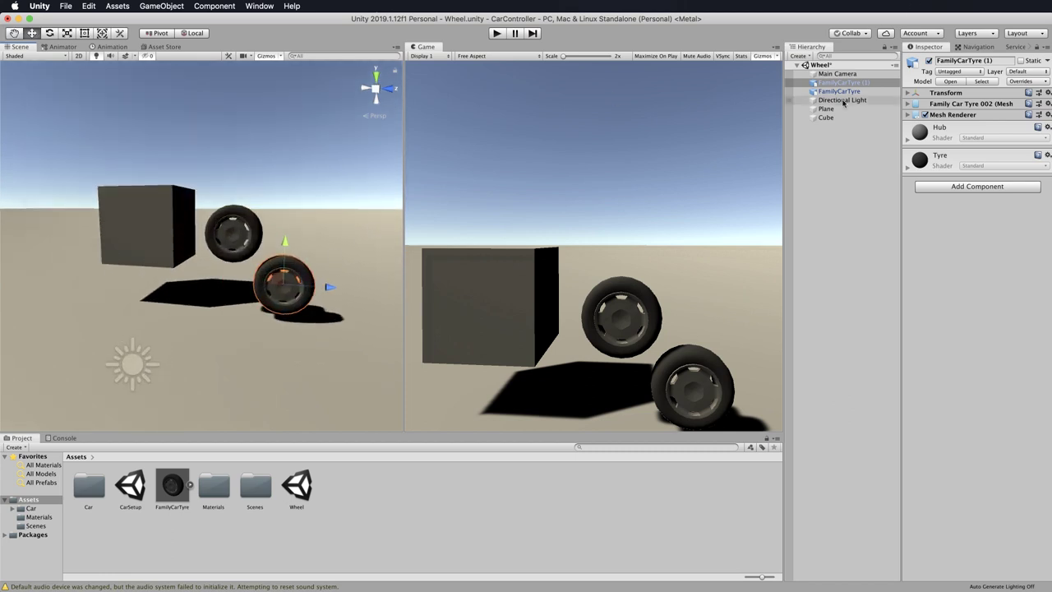
left_click(852, 83)
key("super+BackSpace")
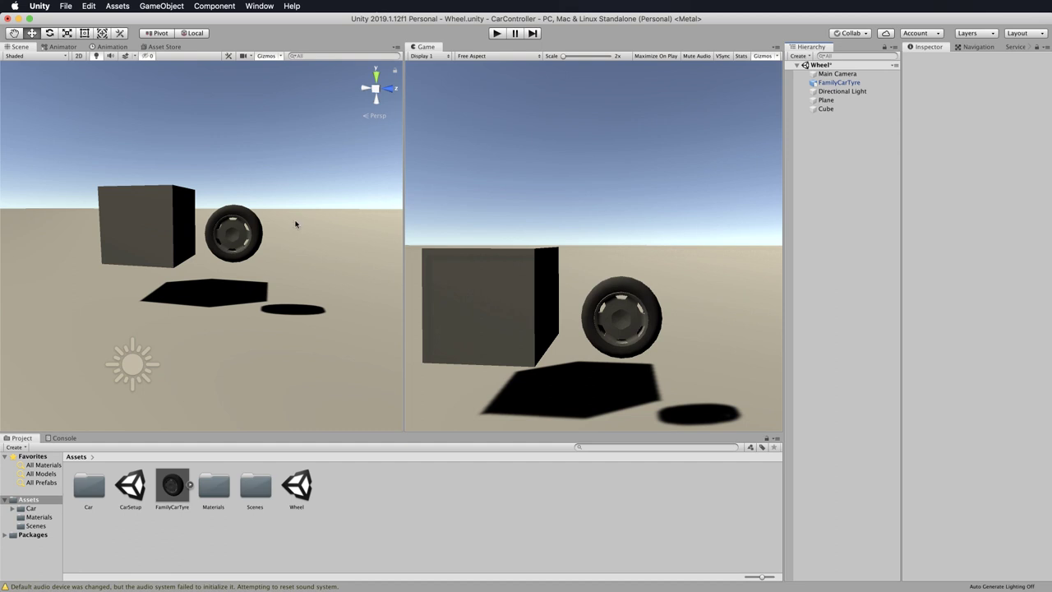
Step: Select the FamilyCarTyre, zoom in, and view it from the side and from behind
left_click(253, 234)
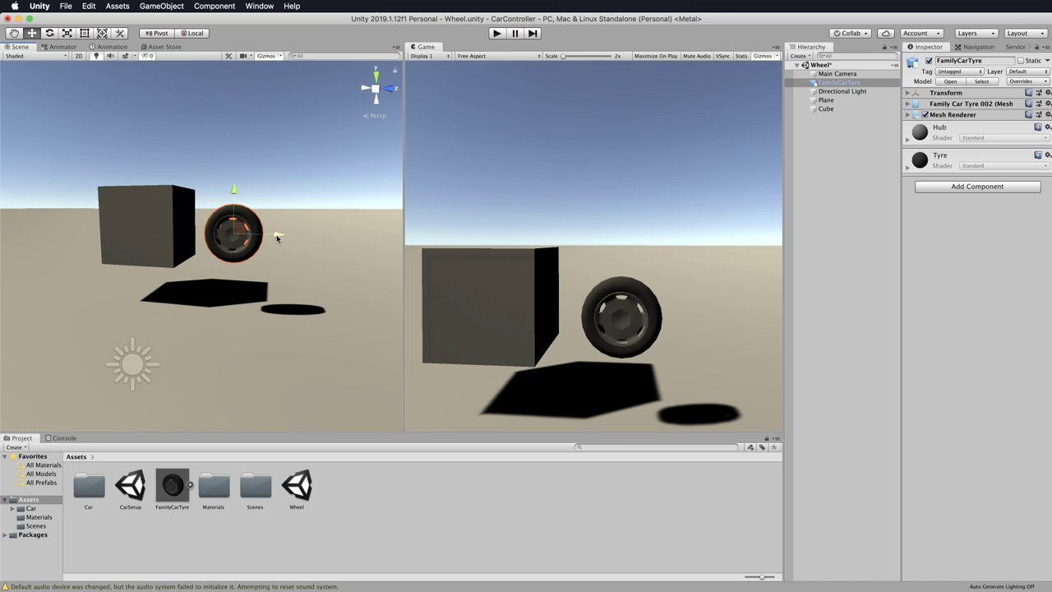
scroll(289, 233, "up", 2)
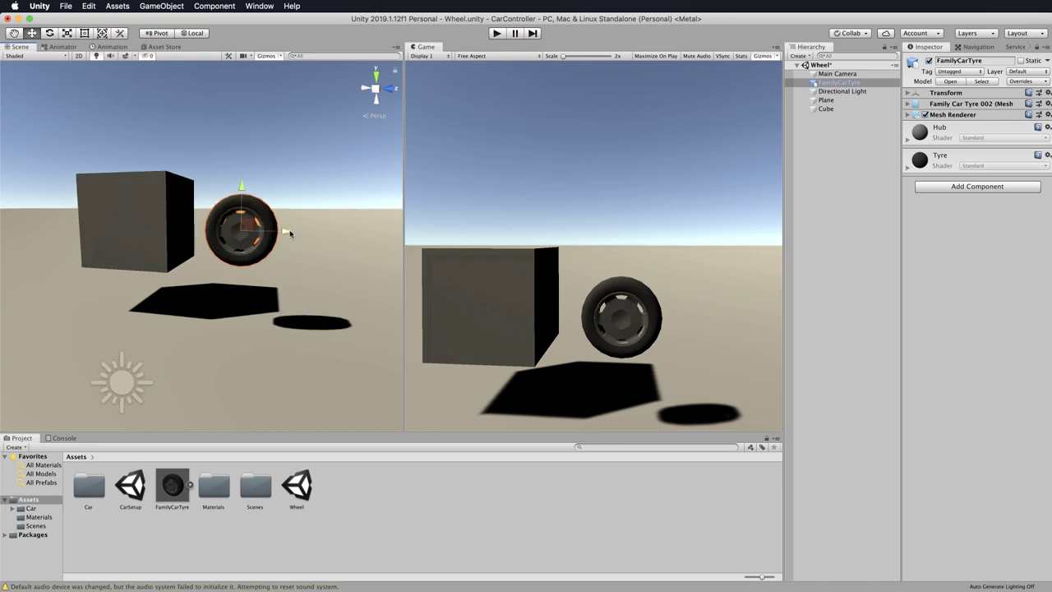
scroll(289, 233, "up", 3)
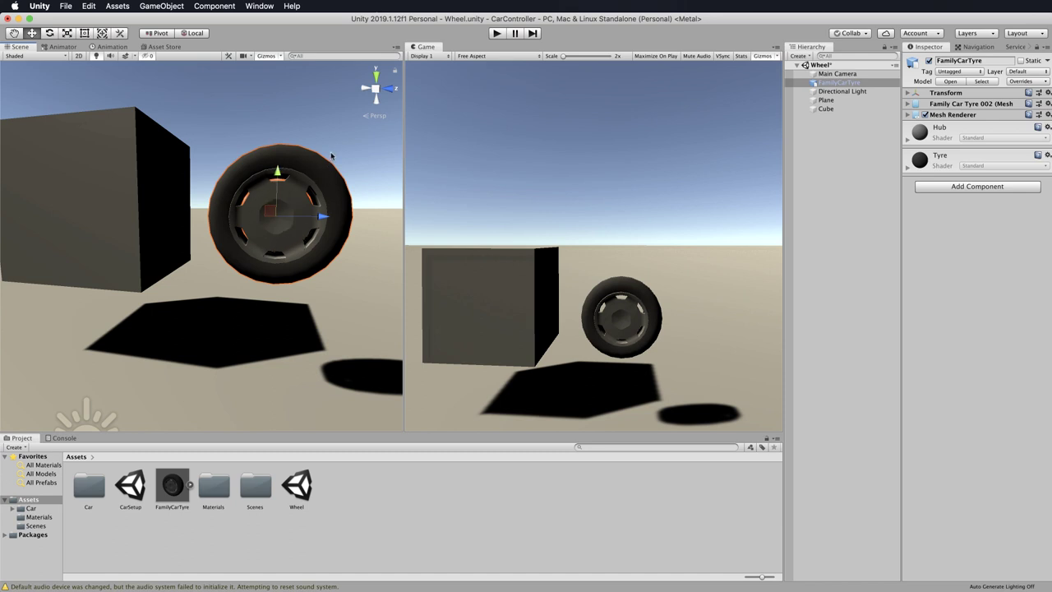
left_click_drag(333, 156, 220, 299, "alt")
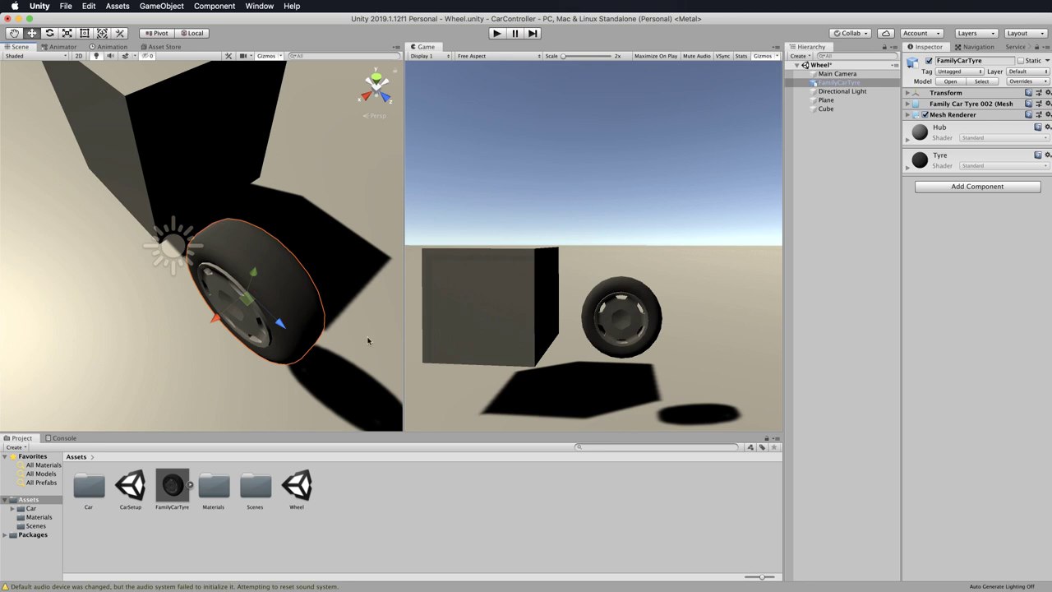
left_click_drag(362, 323, 165, 212, "alt")
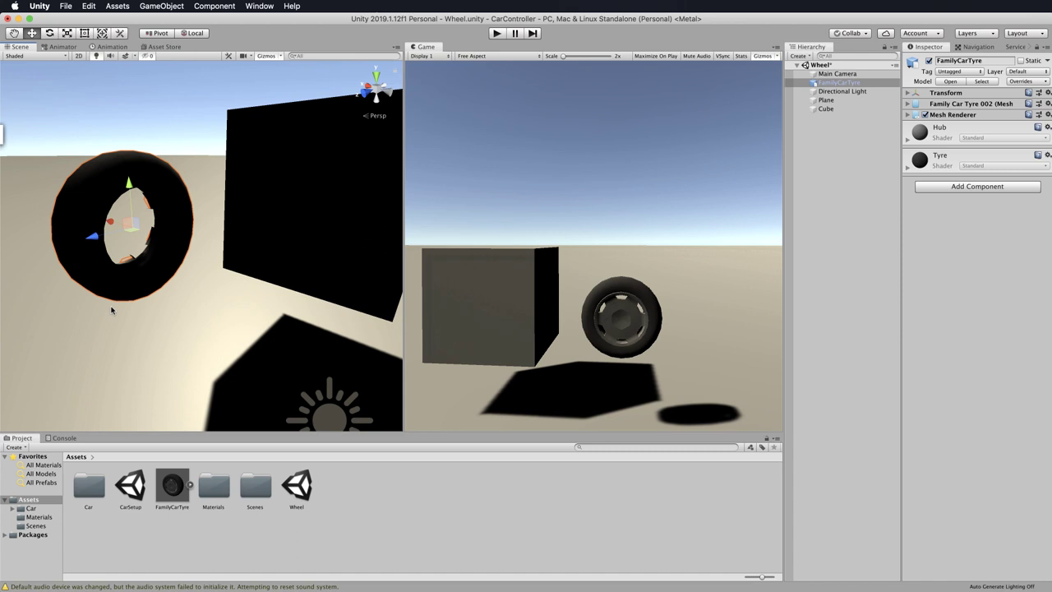
left_click_drag(67, 305, 222, 240, "alt")
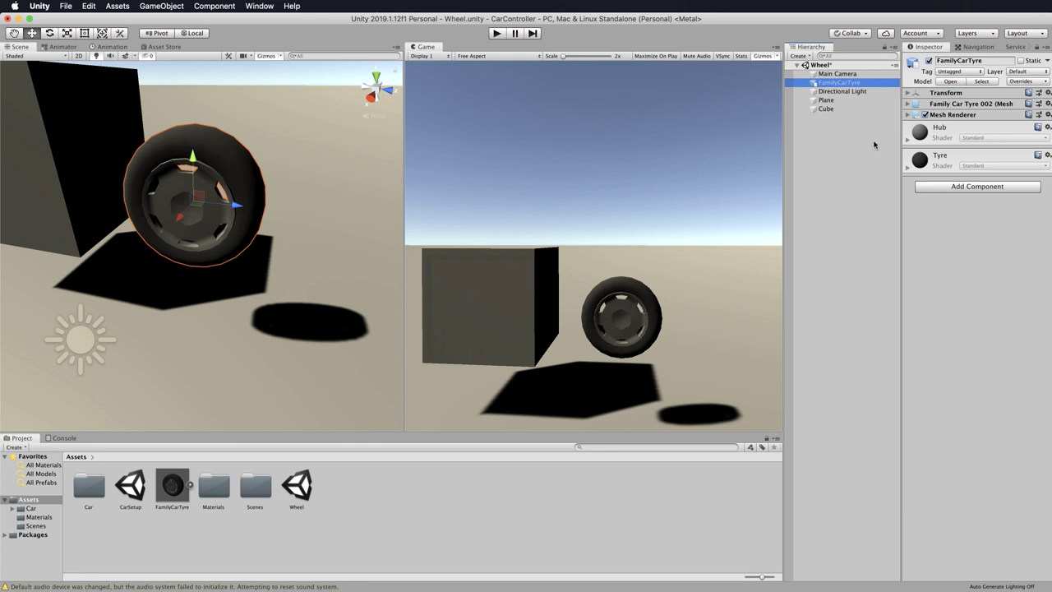
Step: Deactivate the Cube to hide it, then select the FamilyCarTyre
left_click(830, 110)
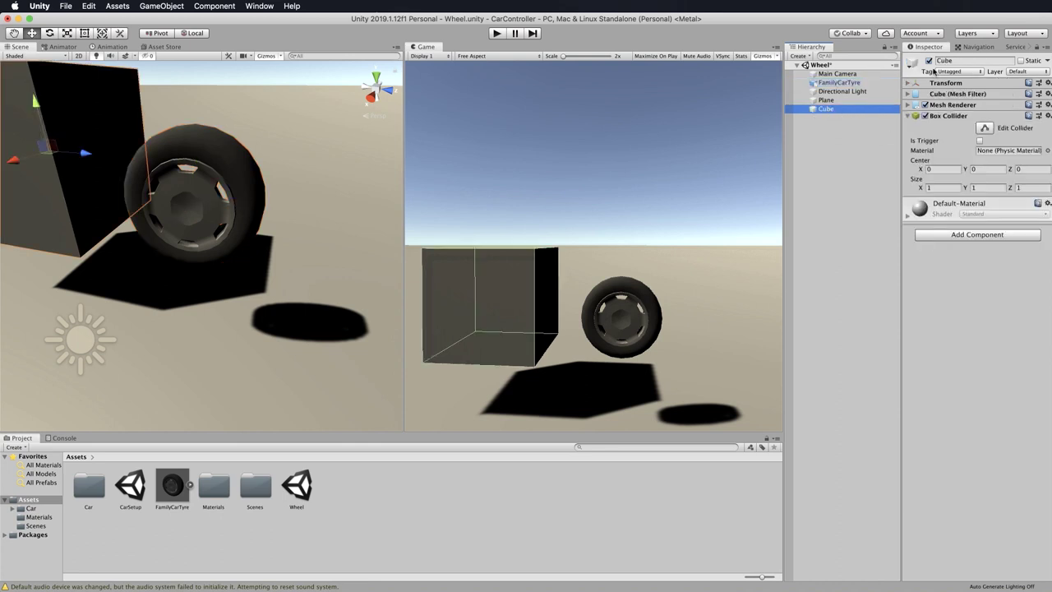
left_click(928, 61)
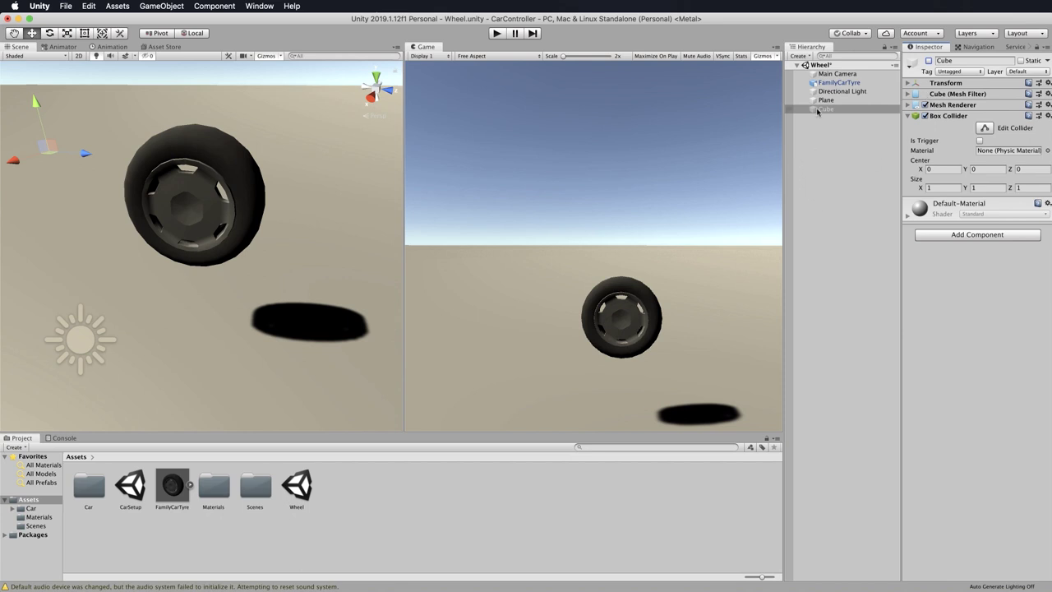
left_click(859, 83)
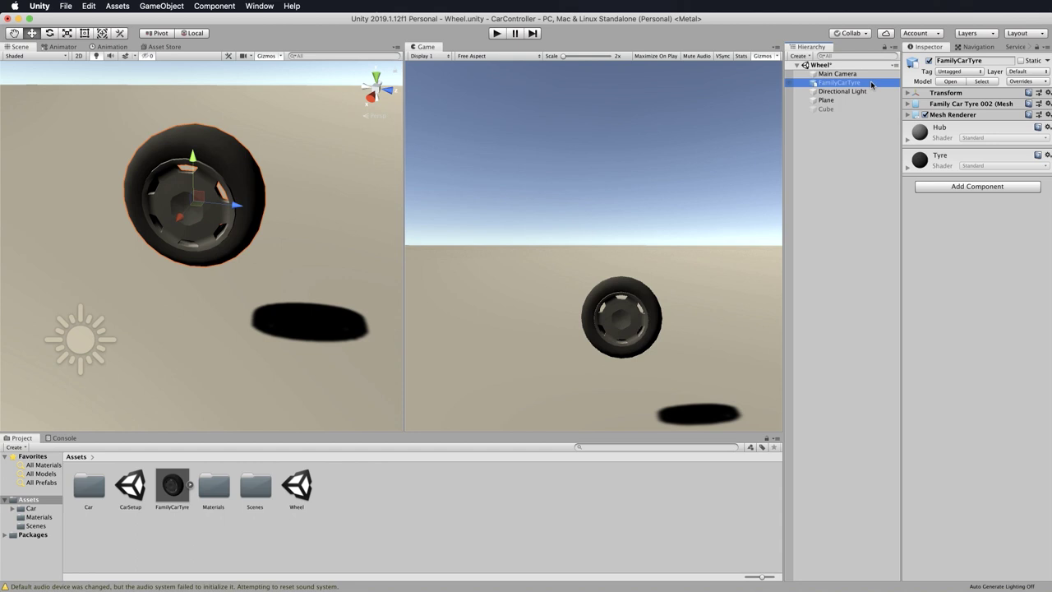
Step: Add a Wheel Collider to the FamilyCarTyre and start Play mode to test it
left_click(972, 186)
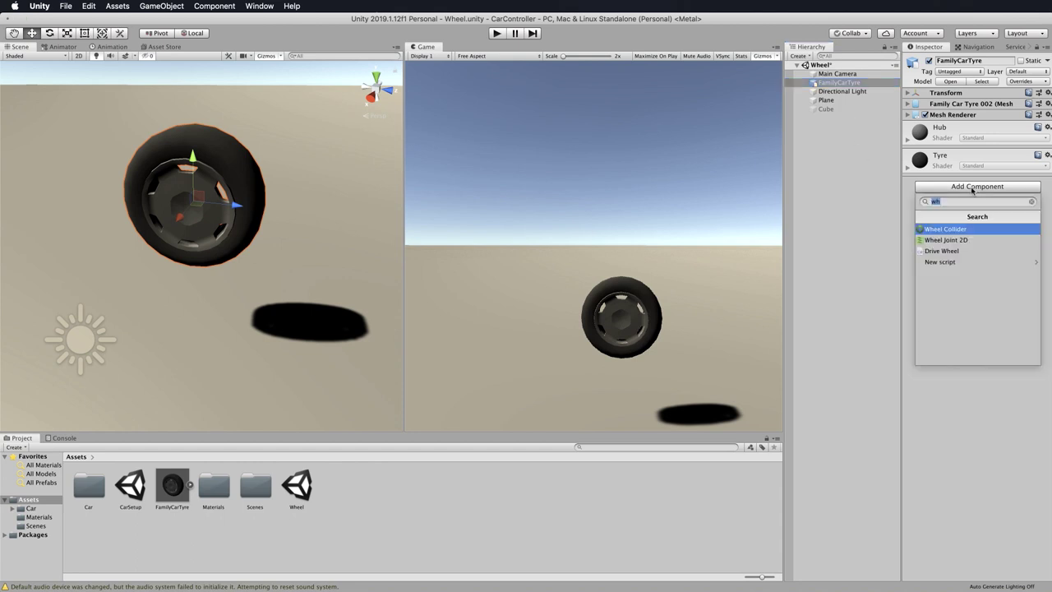
left_click(960, 230)
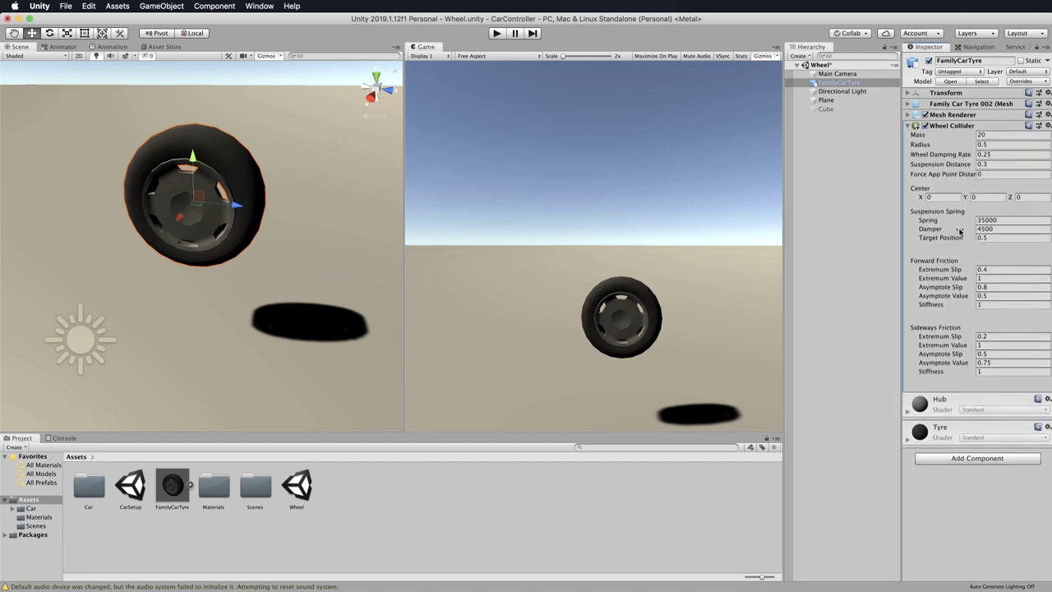
left_click(963, 127)
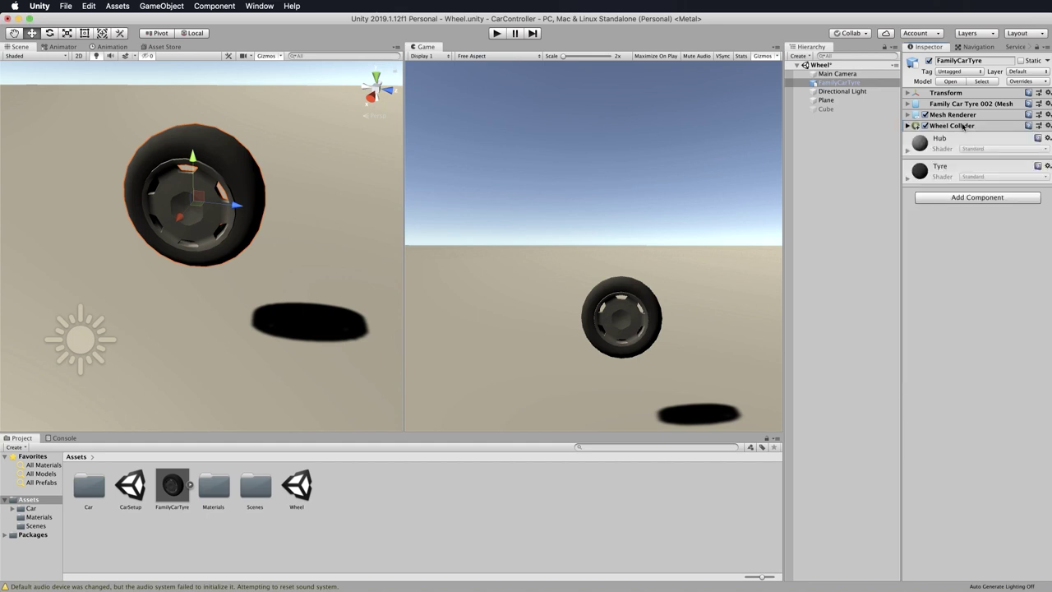
left_click(908, 126)
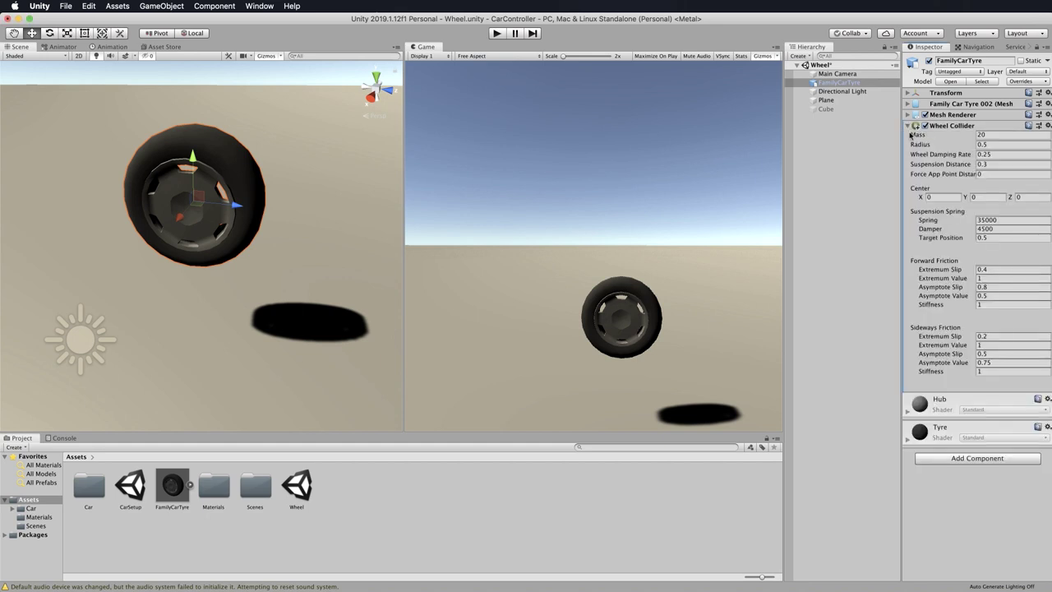
left_click(497, 33)
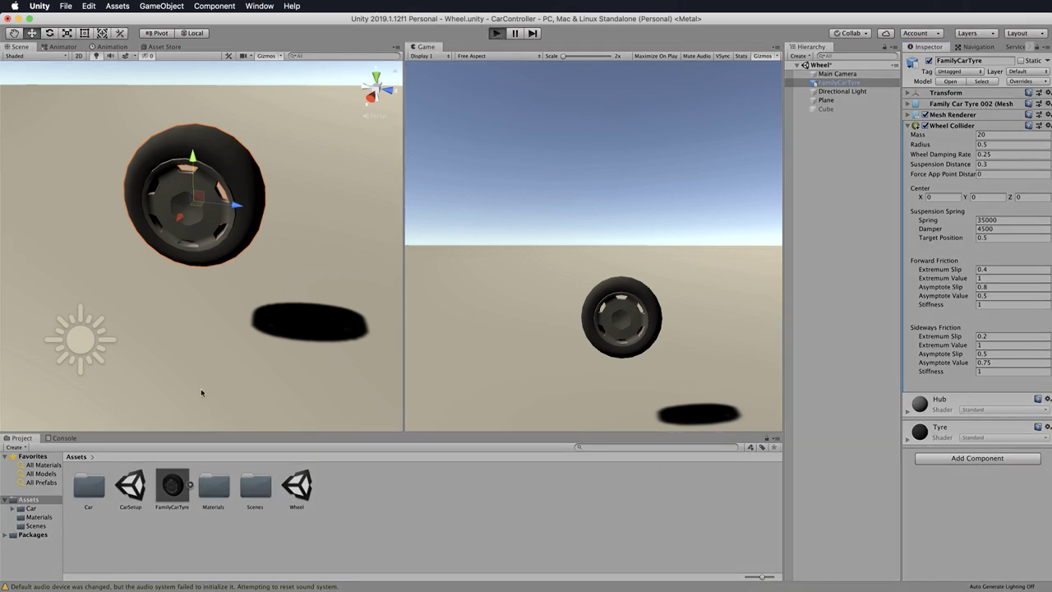
Step: Run the scene, see the Console warning that WheelCollider needs a Rigidbody, then stop
left_click(78, 438)
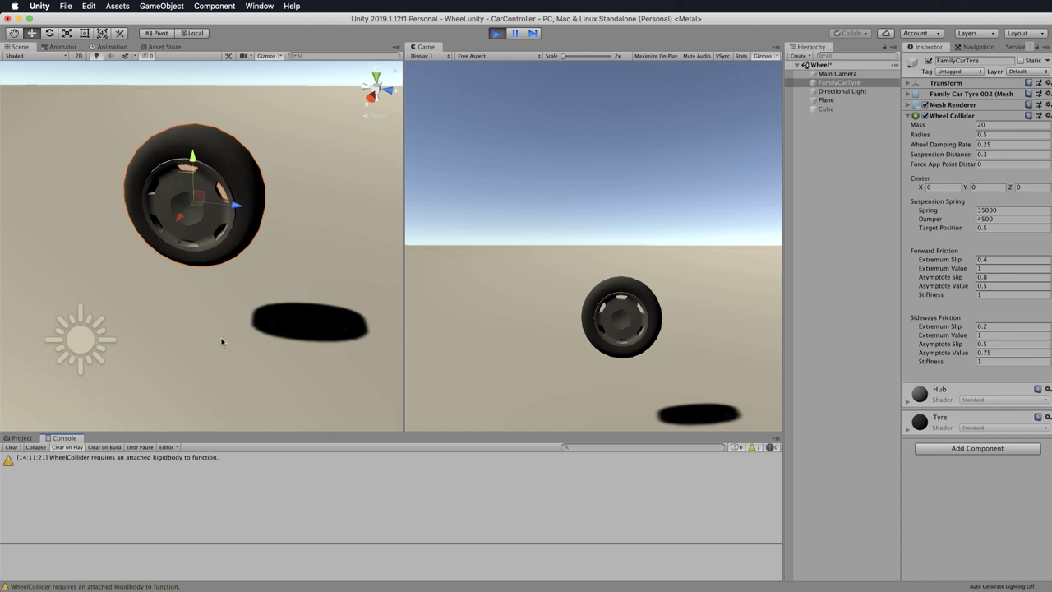
left_click(499, 33)
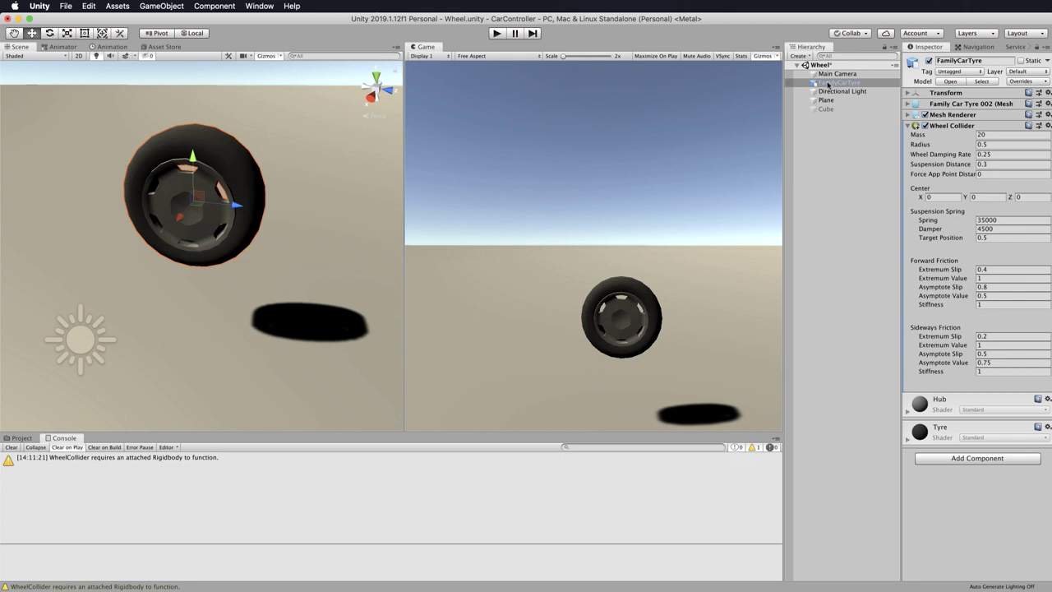
Step: Add a Rigidbody component to the FamilyCarTyre by searching 'r' in Add Component
left_click(972, 458)
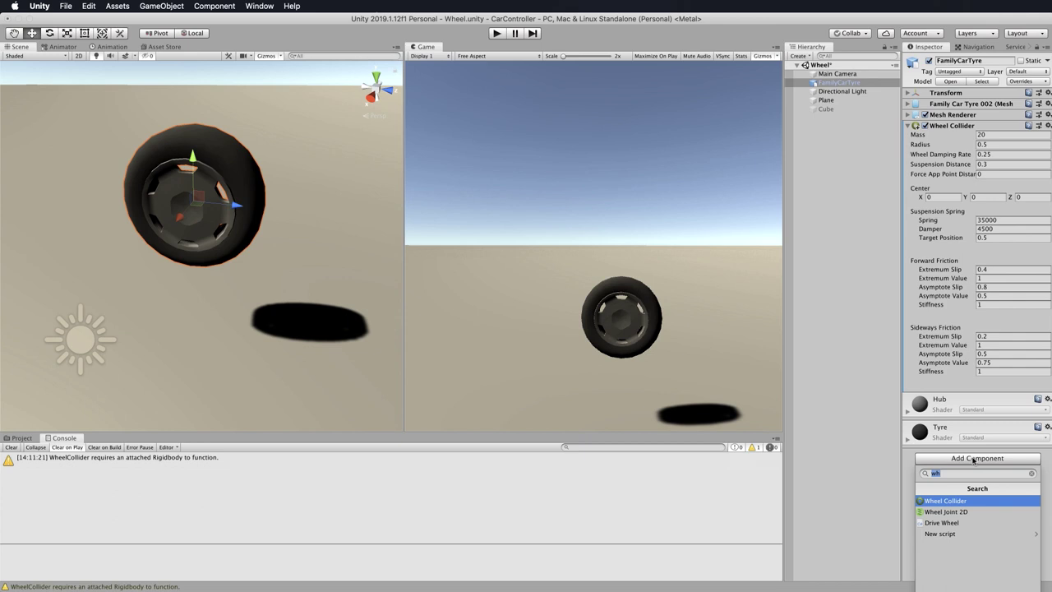
type("r")
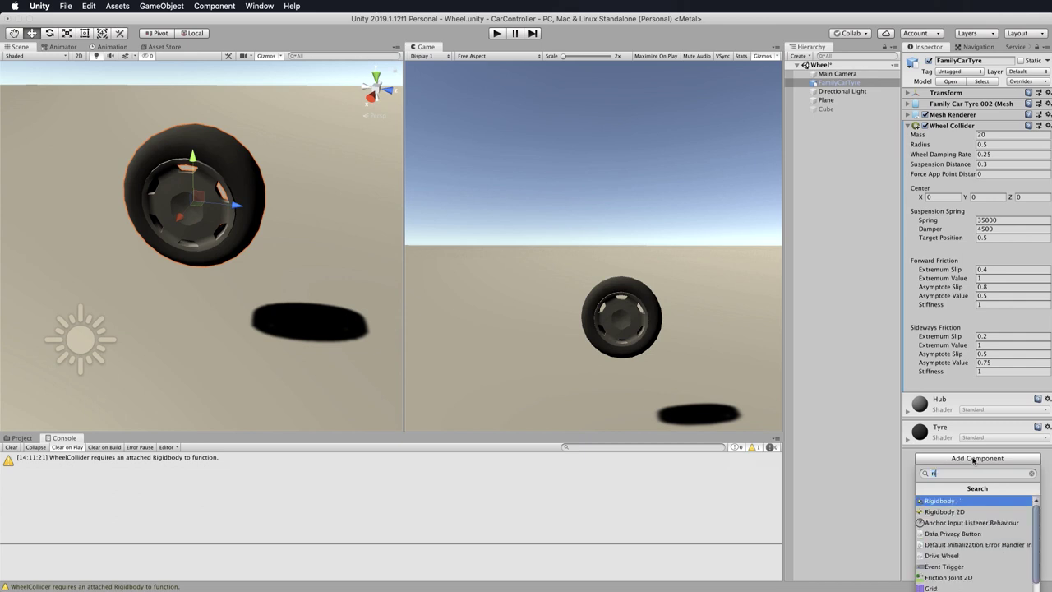
left_click(936, 502)
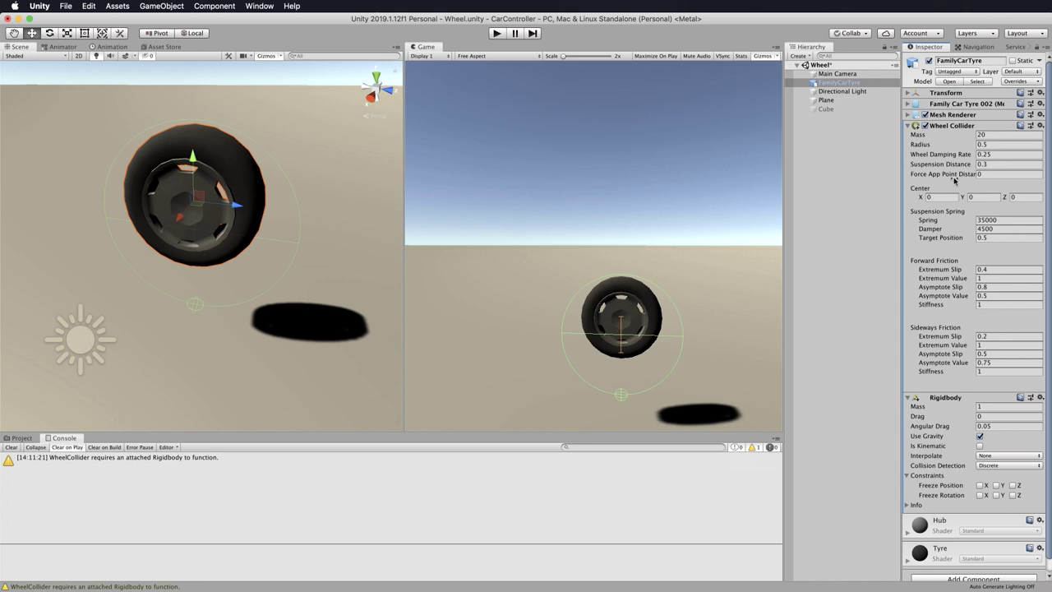
Step: Run the scene to watch the tyre fall, stop, then rerun the test
left_click(496, 34)
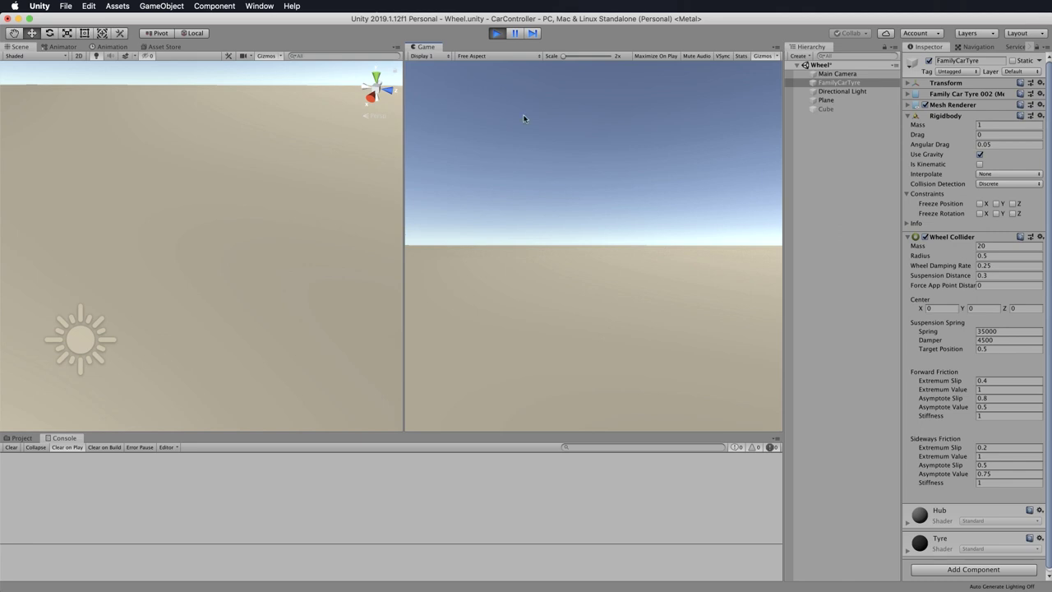
left_click(497, 34)
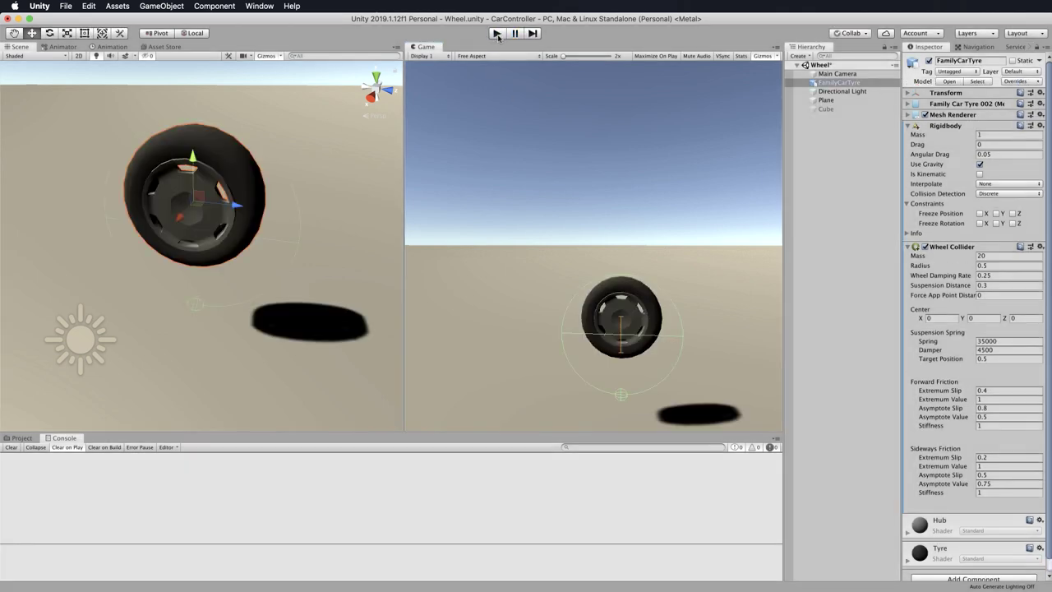
left_click(497, 34)
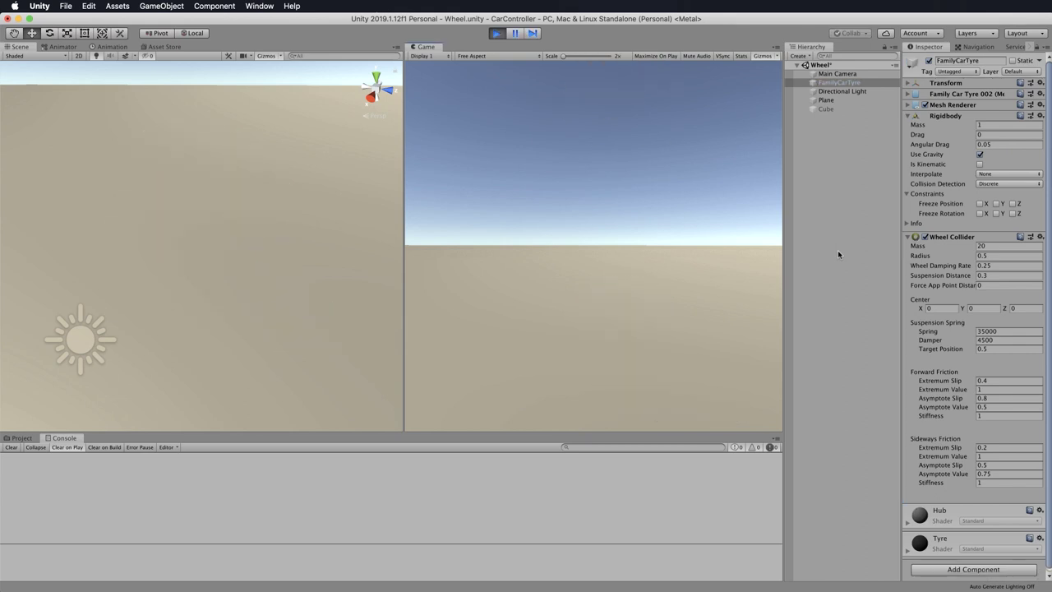
Step: Exit Play mode so the tyre returns to its start above the ground
left_click(496, 33)
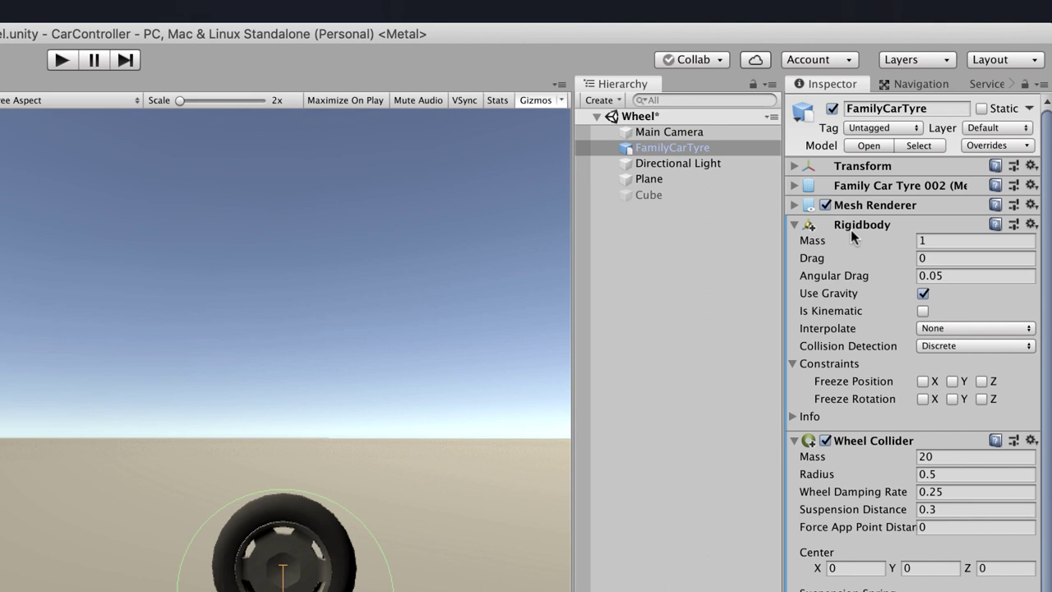
Step: Set the Rigidbody mass to 1000, compared against the Wheel Collider mass of 20
left_click(922, 240)
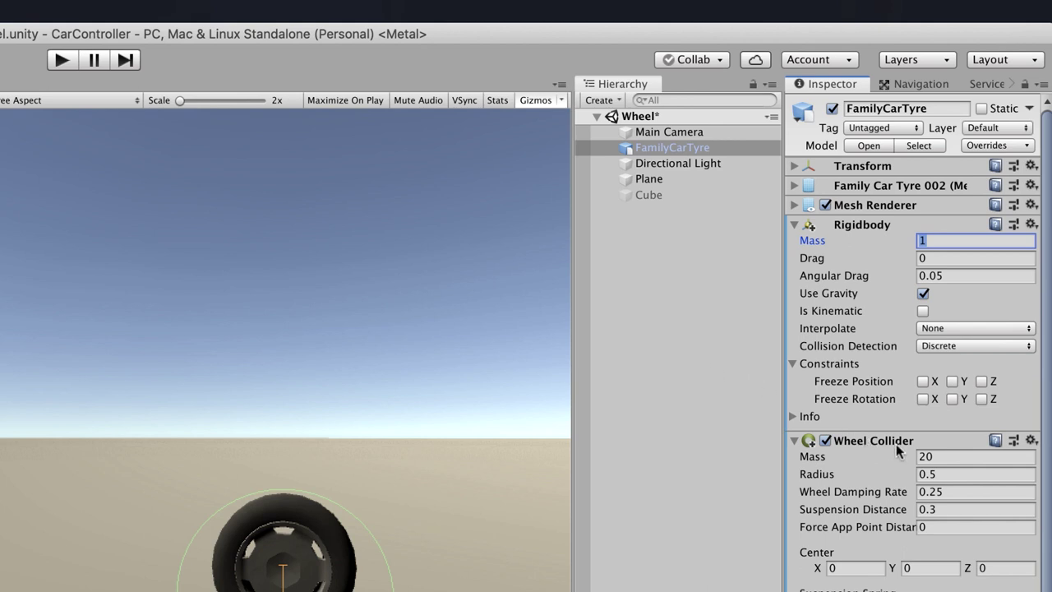
left_click(942, 456)
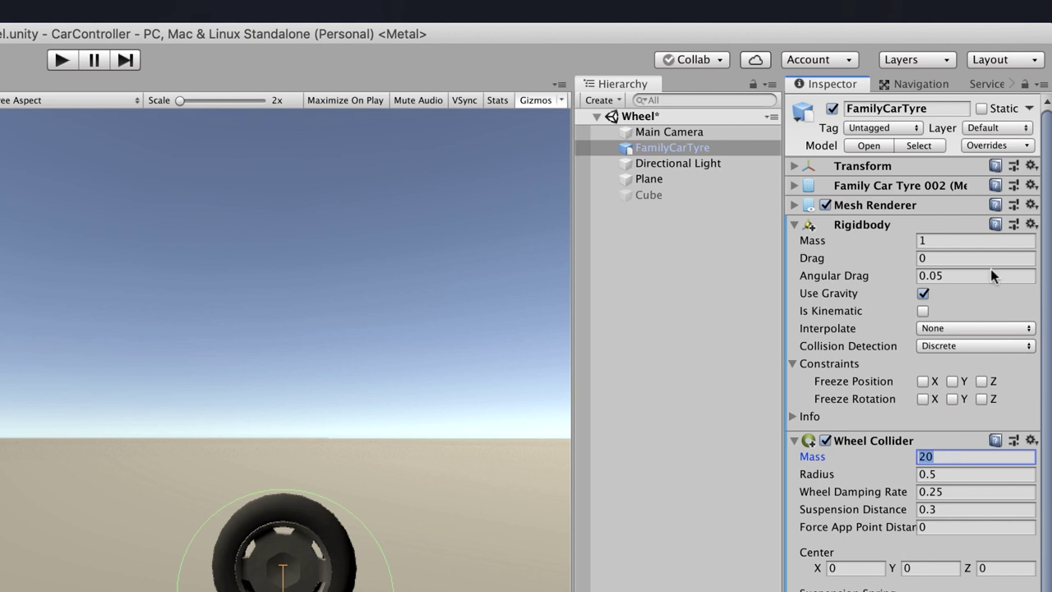
left_click(945, 239)
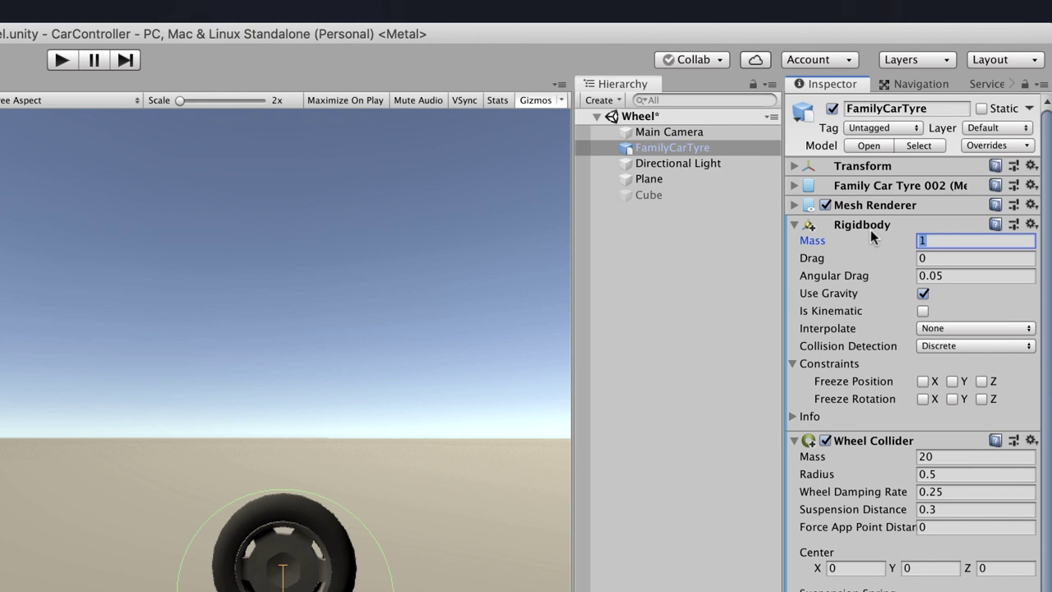
type("1000")
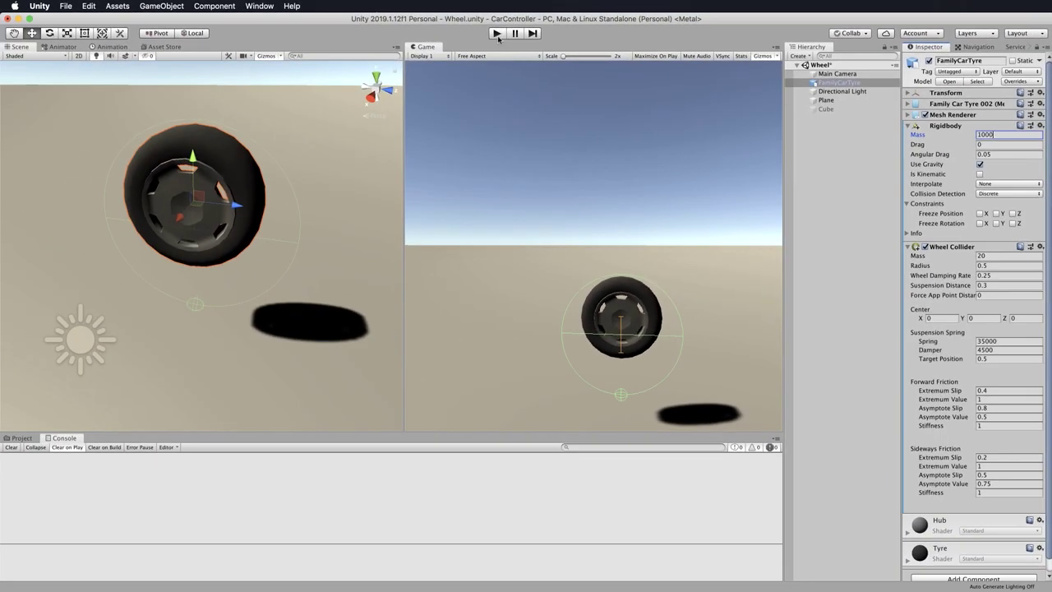
Step: Test-run the scene with mass 1000, orbiting around the tyre, then stop
left_click(497, 33)
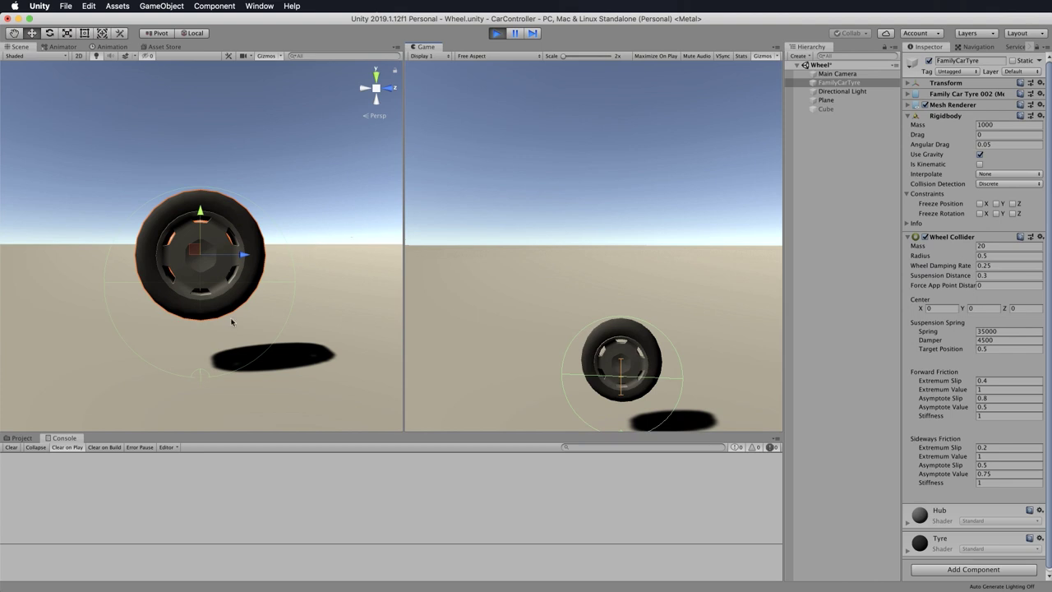
left_click_drag(343, 317, 389, 263, "alt")
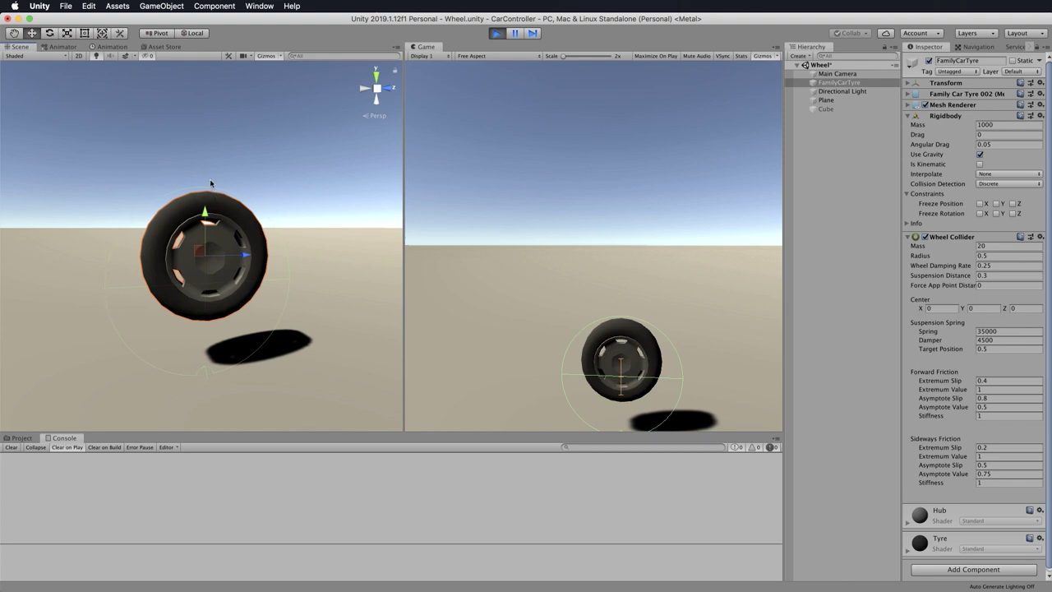
left_click(496, 33)
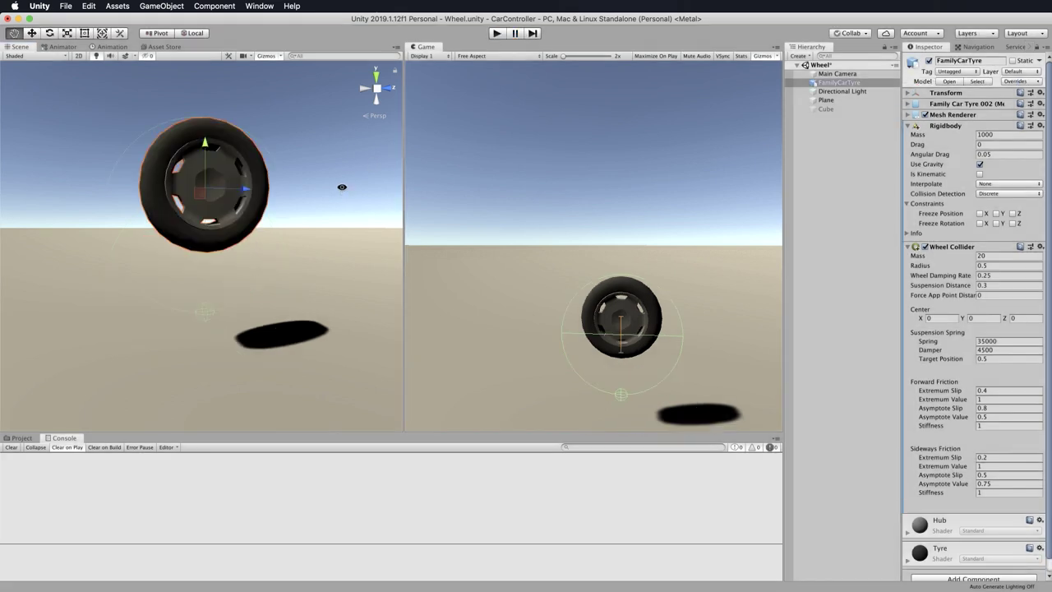
Step: Set the Wheel Collider radius to 0.35 and its centre Y to 0.15
left_click_drag(340, 188, 284, 203, "alt")
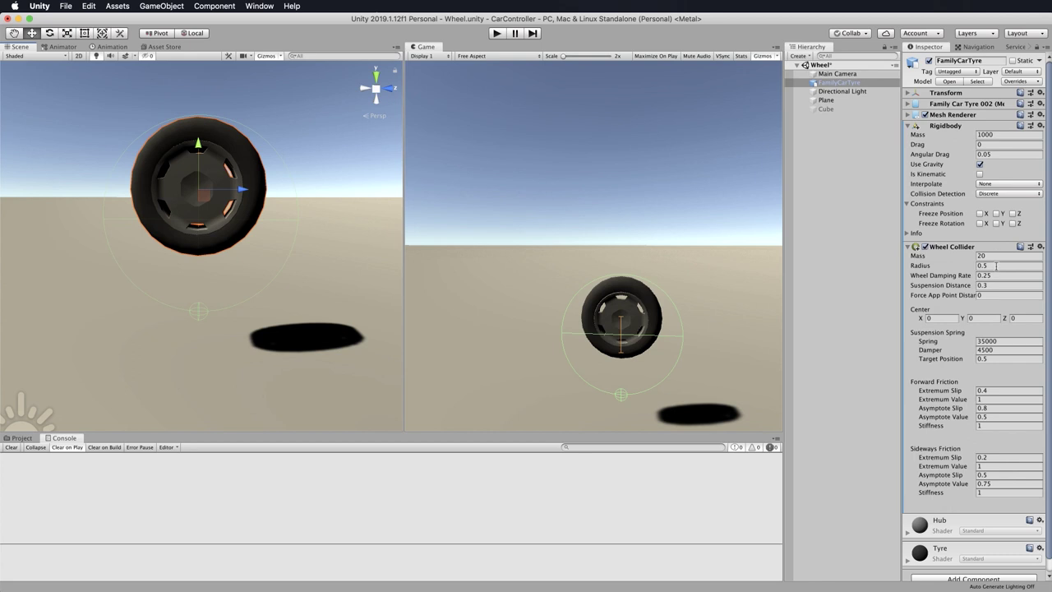
left_click(996, 265)
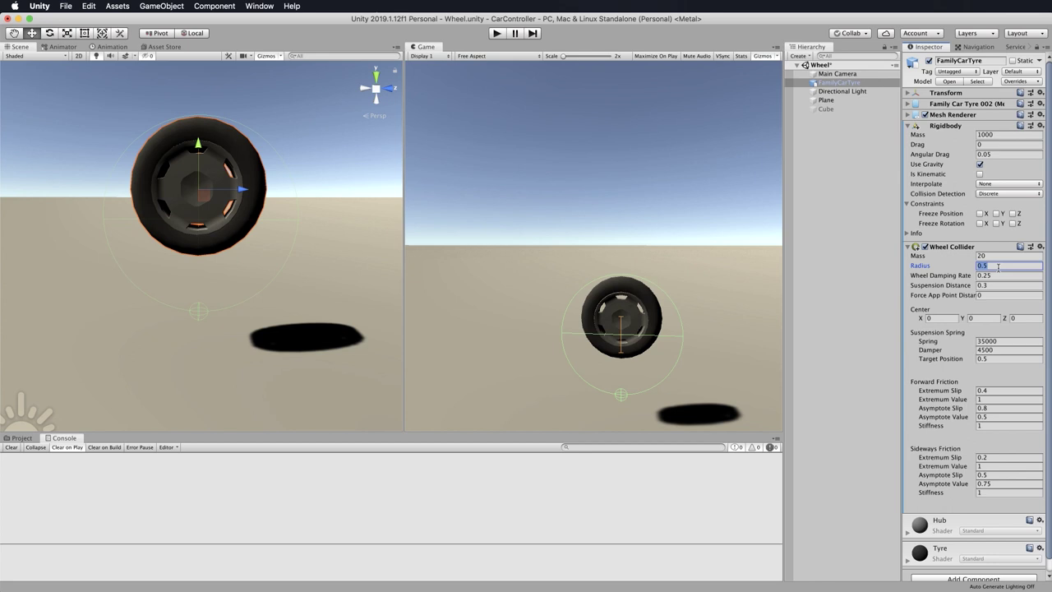
type("0.35")
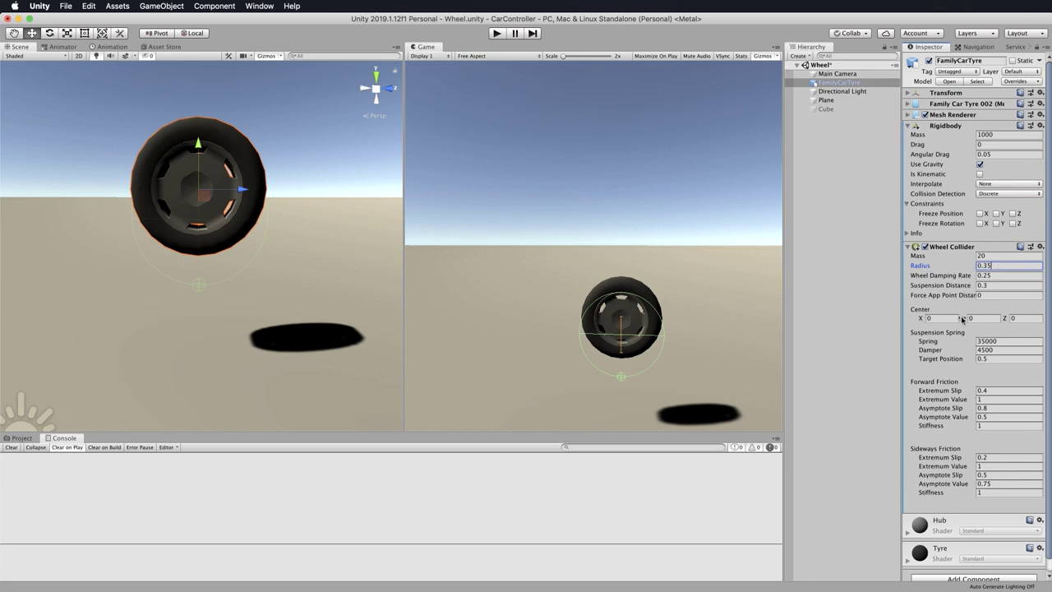
left_click_drag(962, 319, 967, 322)
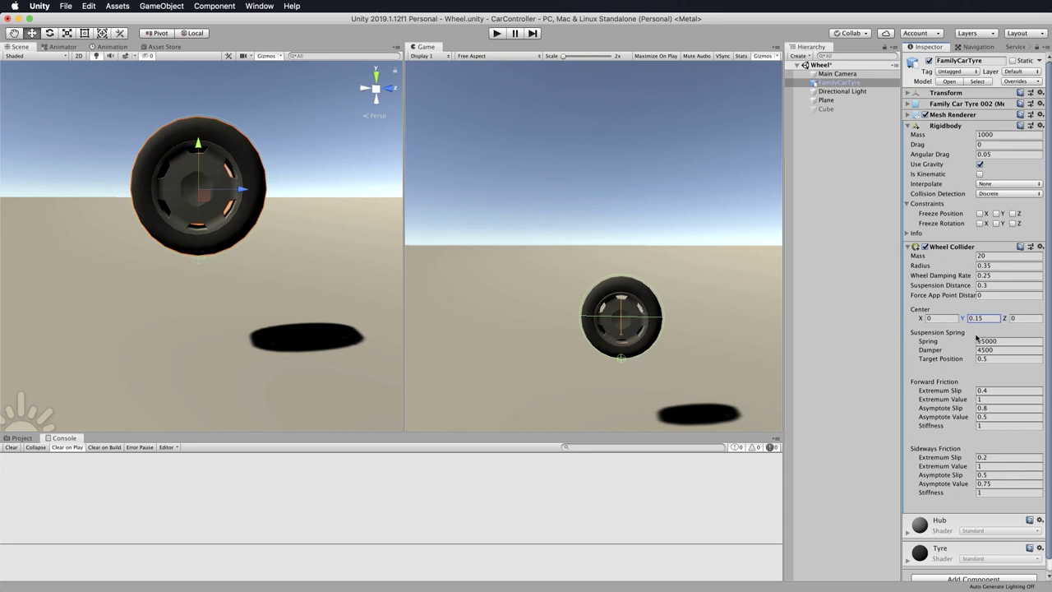
Step: Test the resized collider by starting and stopping Play mode twice
left_click(497, 34)
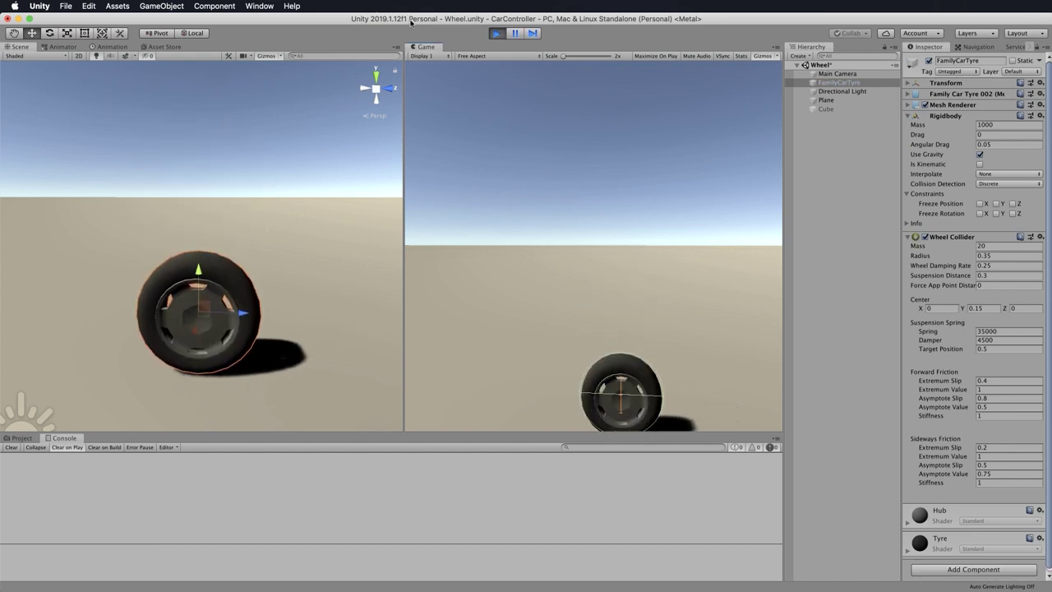
left_click(497, 34)
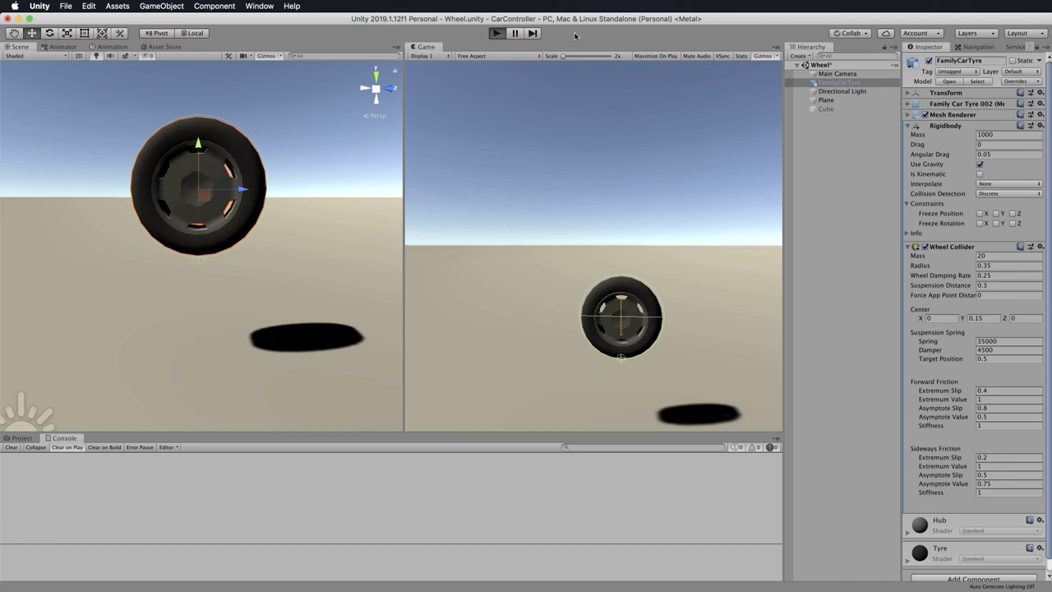
key("super+p")
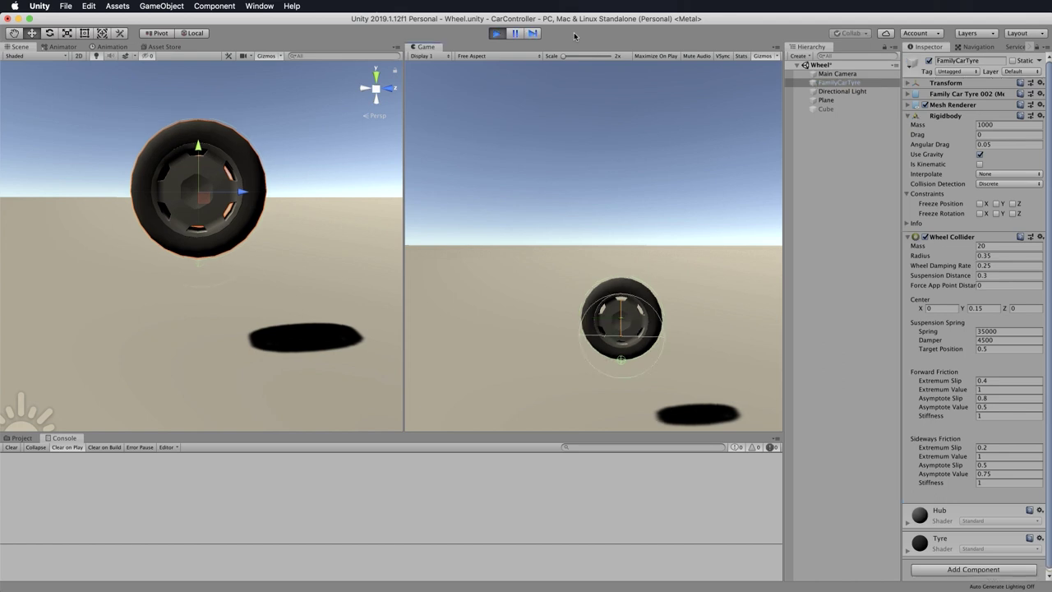
left_click(497, 34)
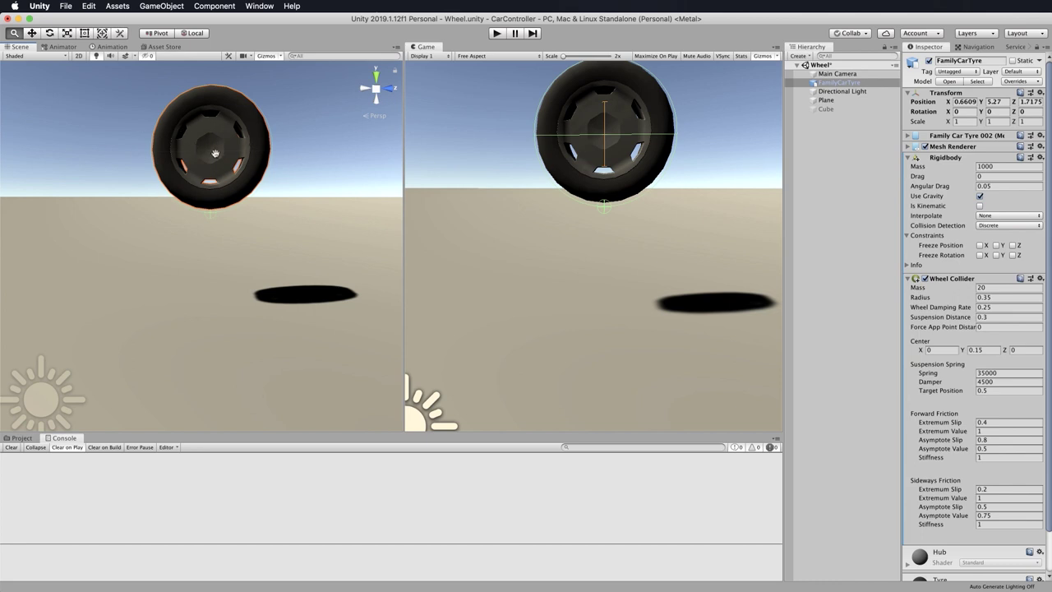
Step: Switch the Scene view to Wireframe shading and start Play mode to test the tyre
left_click(61, 57)
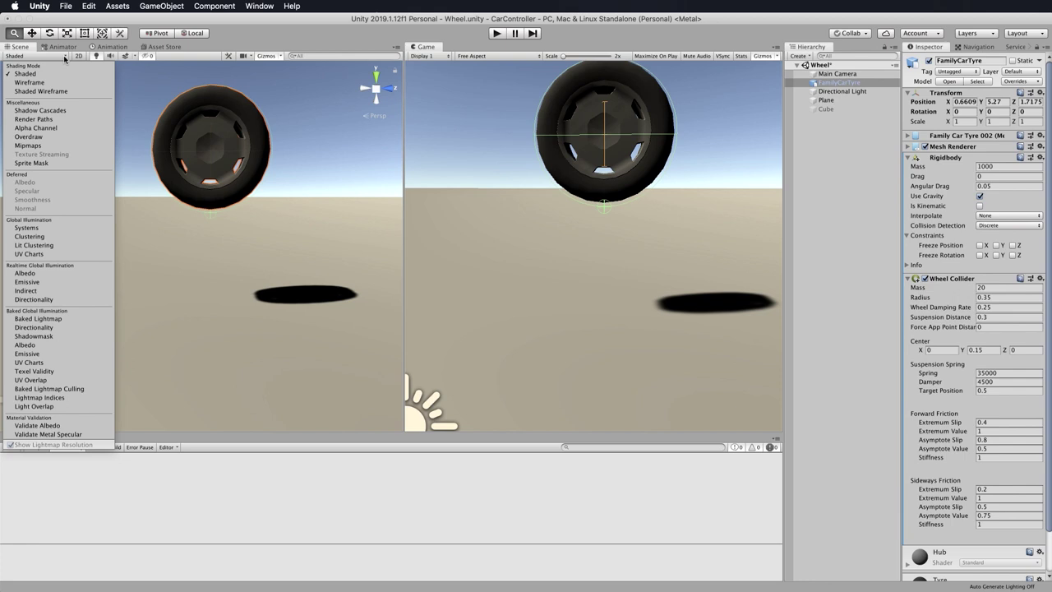
left_click(35, 83)
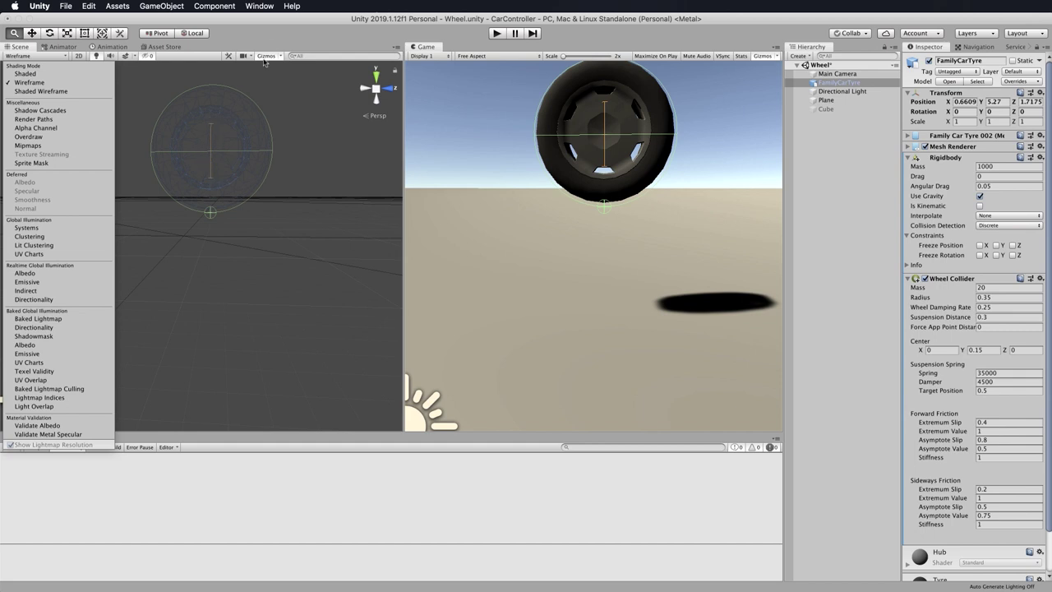
left_click(345, 39)
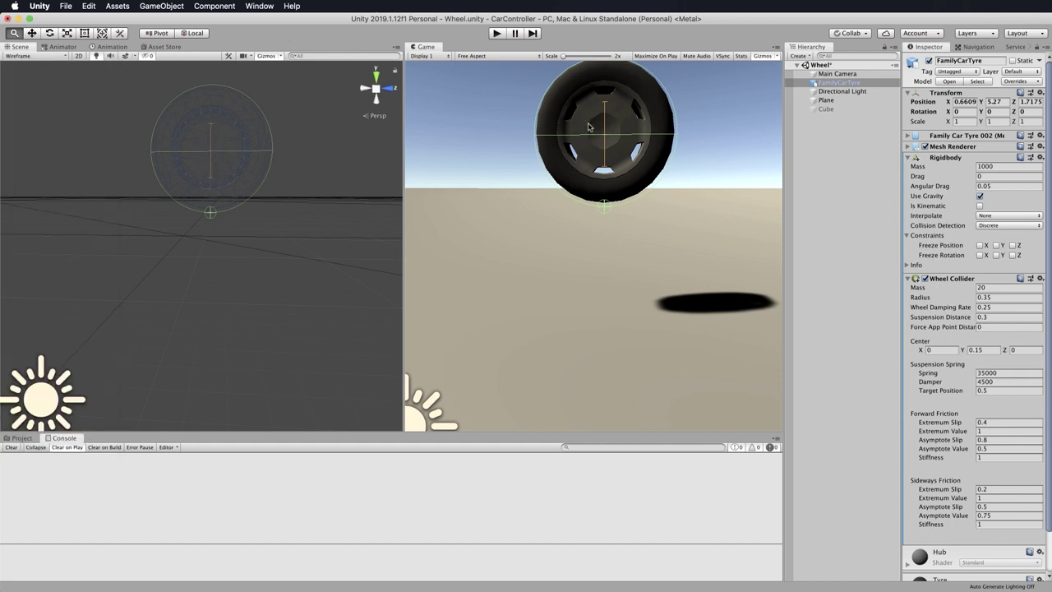
left_click(499, 35)
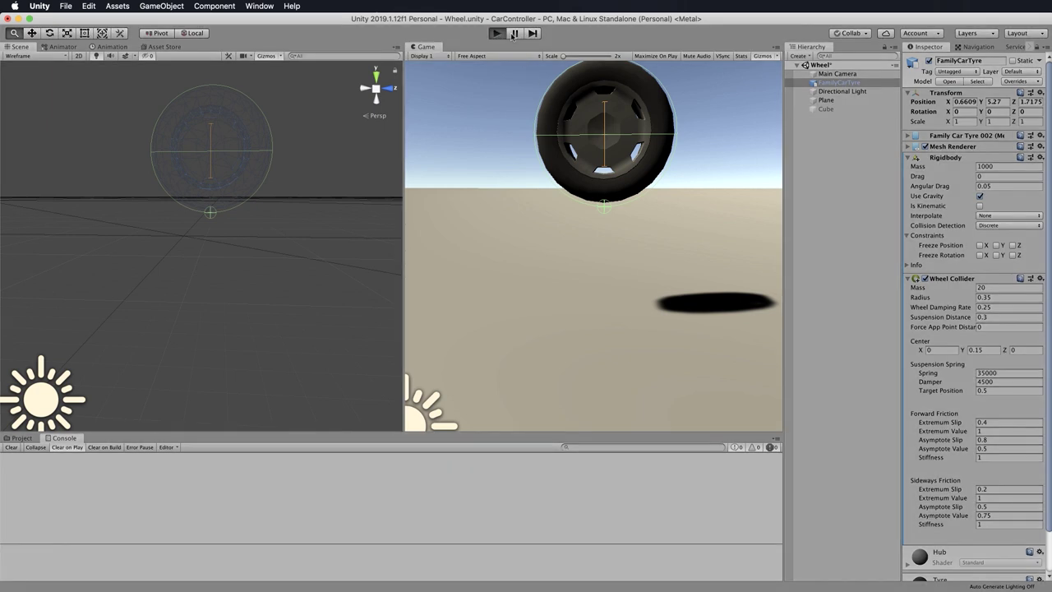
Step: Pause at start, resume so the tyre drops, pause after it lands, then exit Play mode
left_click(514, 35)
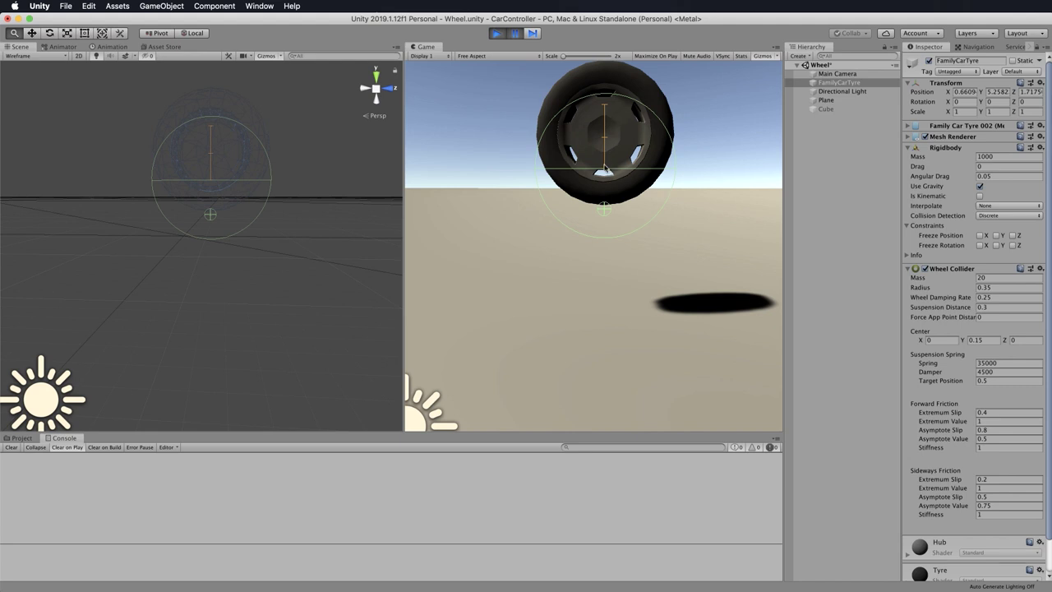
left_click(515, 34)
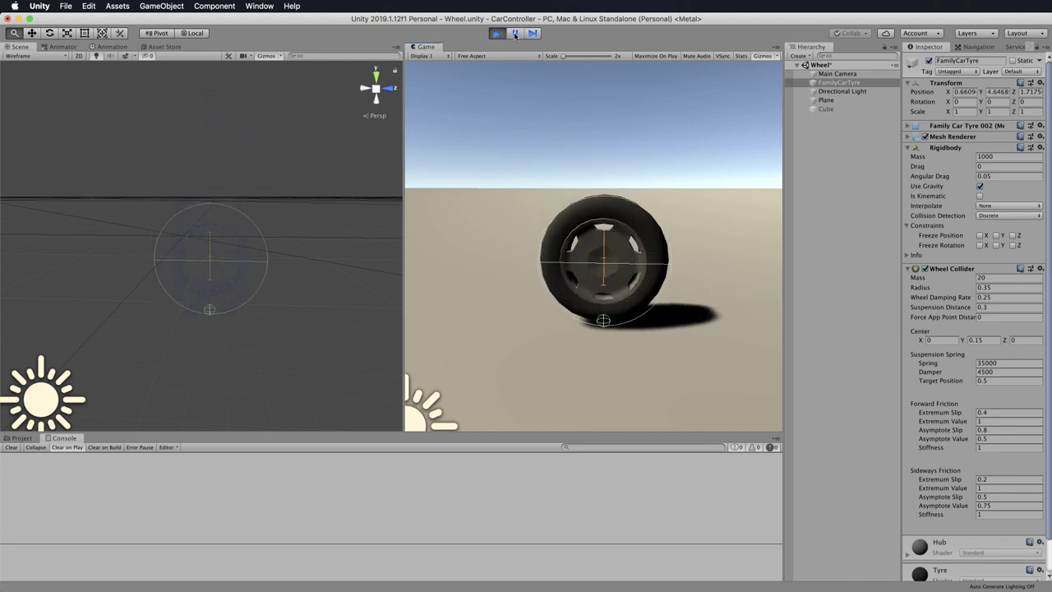
left_click(515, 34)
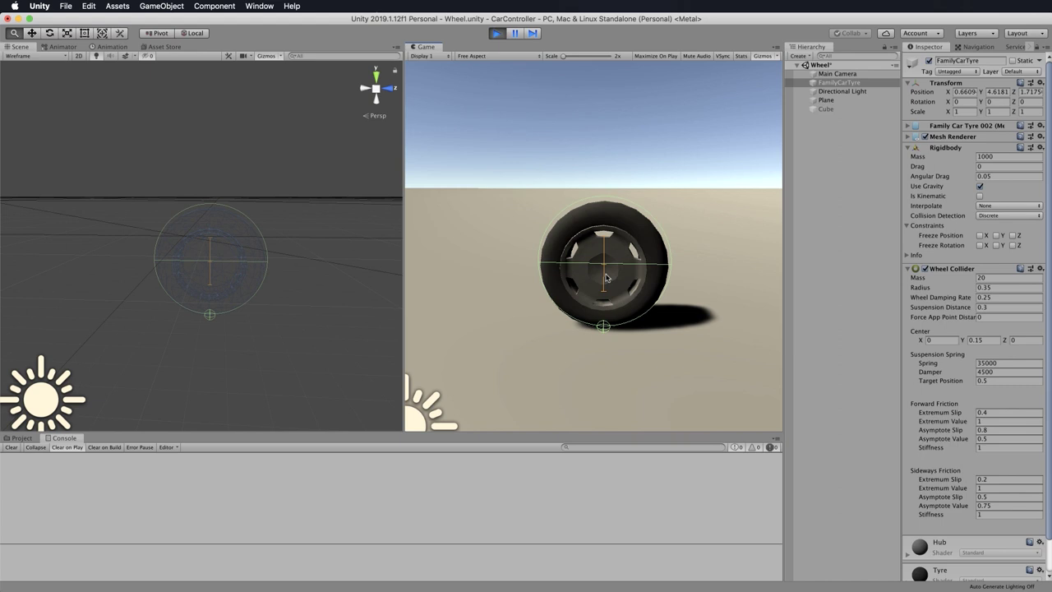
left_click(496, 34)
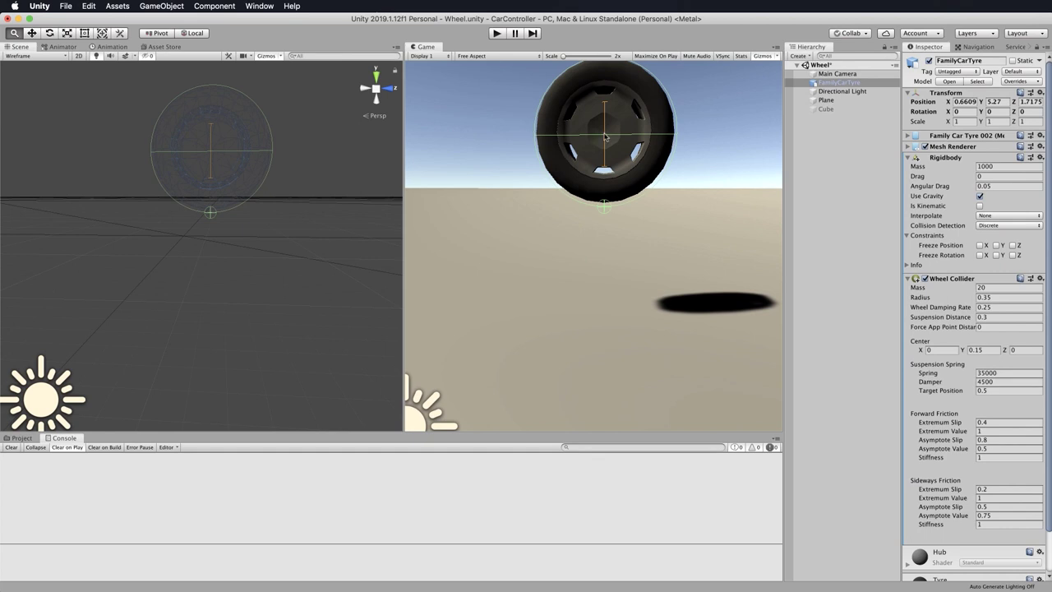
Step: Set the Wheel Collider Target Position to 1 and run Play tests of the tyre
left_click(495, 34)
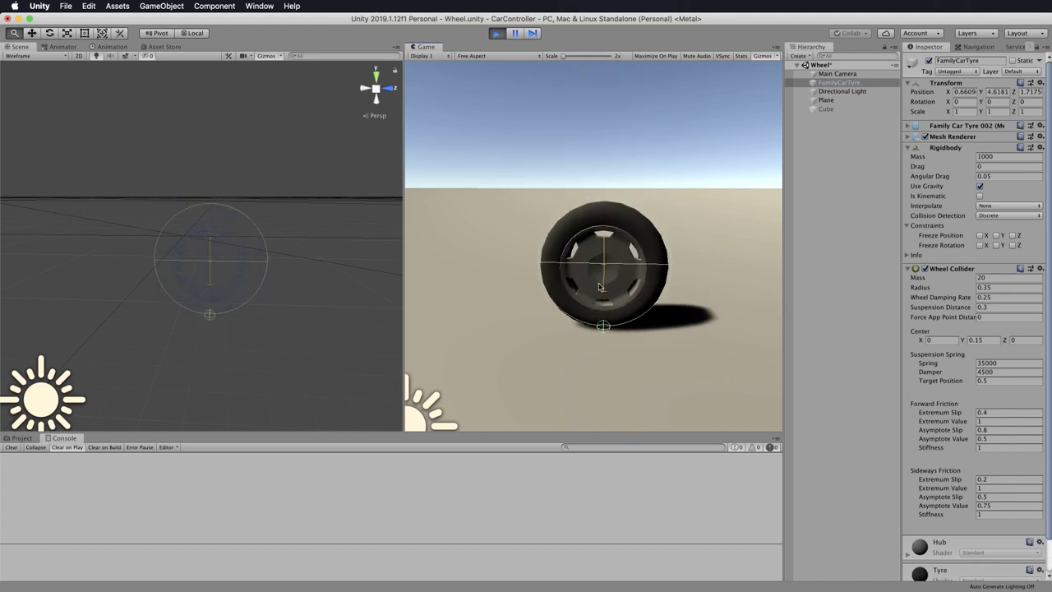
left_click(498, 33)
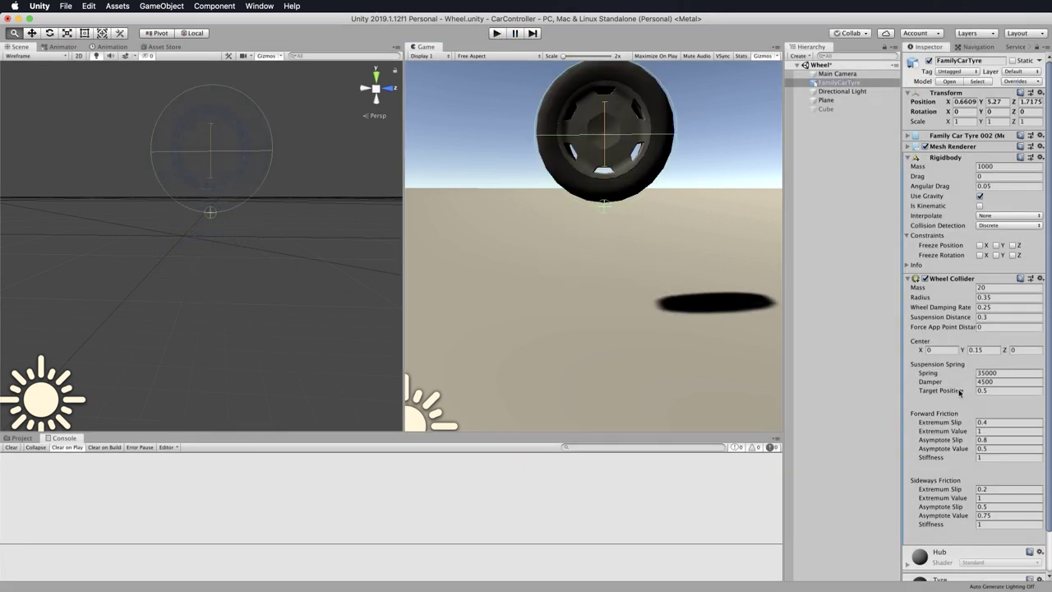
left_click_drag(956, 394, 992, 392)
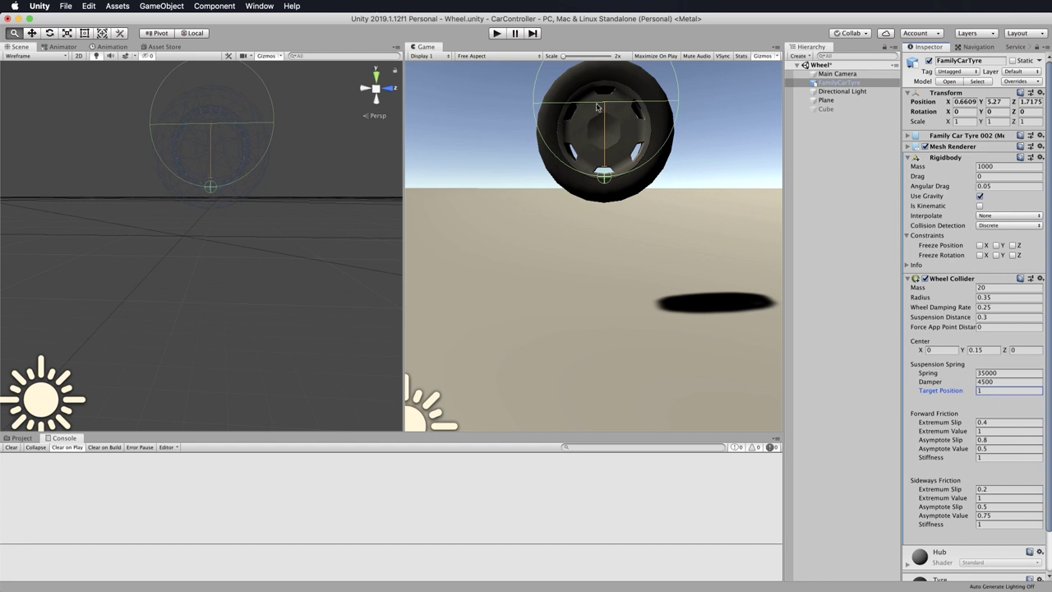
left_click(496, 33)
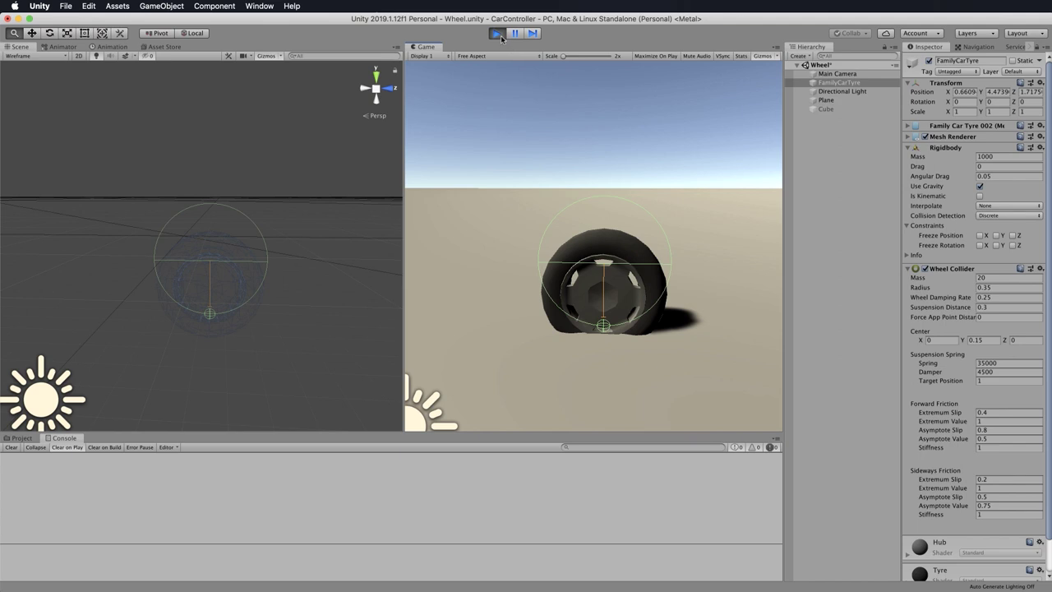
left_click(497, 34)
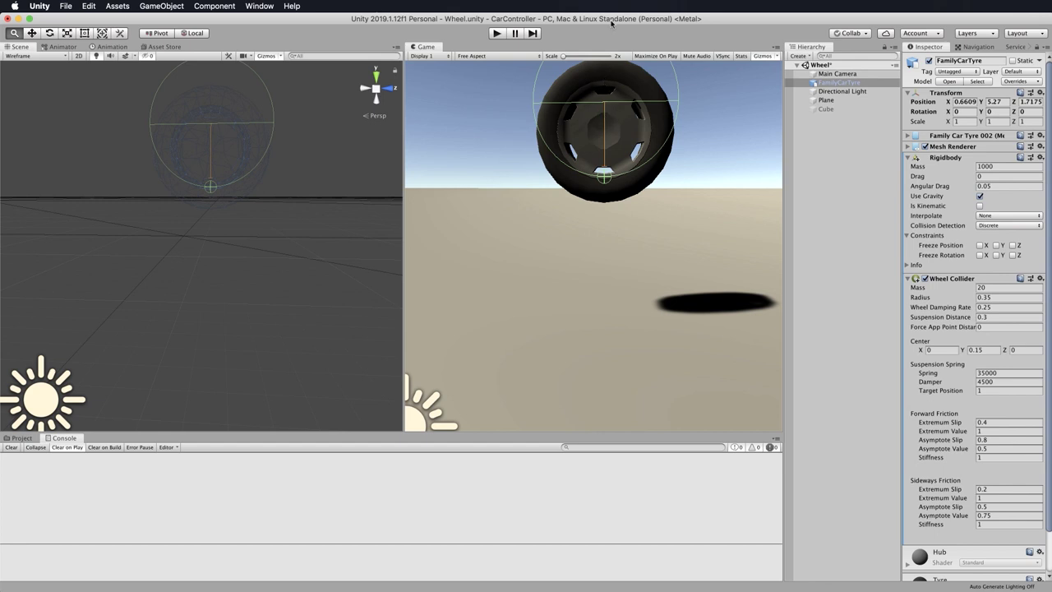
left_click(498, 34)
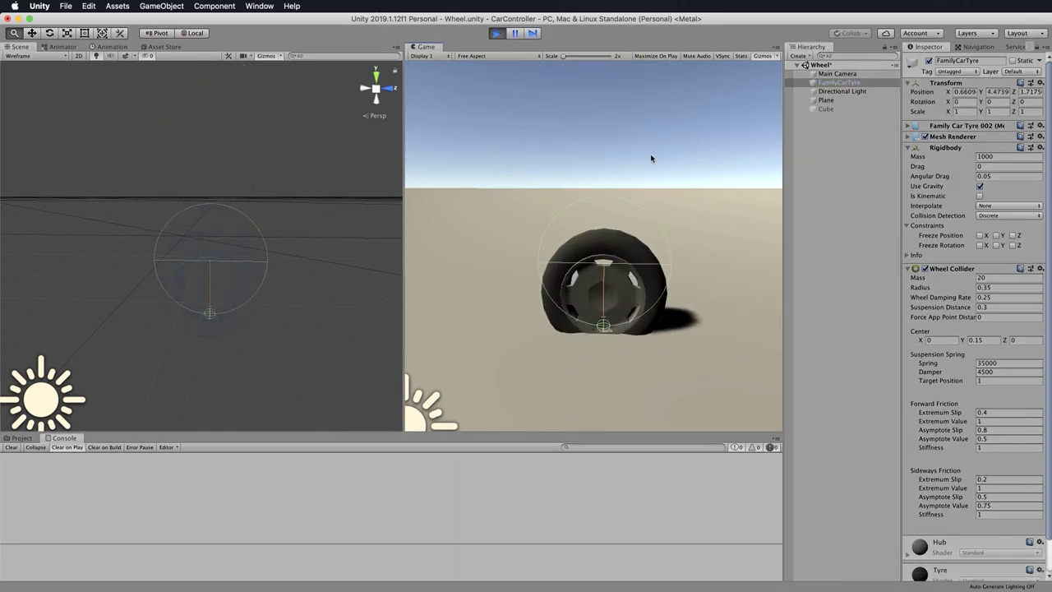
Step: Set Target Position to 0 and run a Play test with the tyre floating
left_click(495, 33)
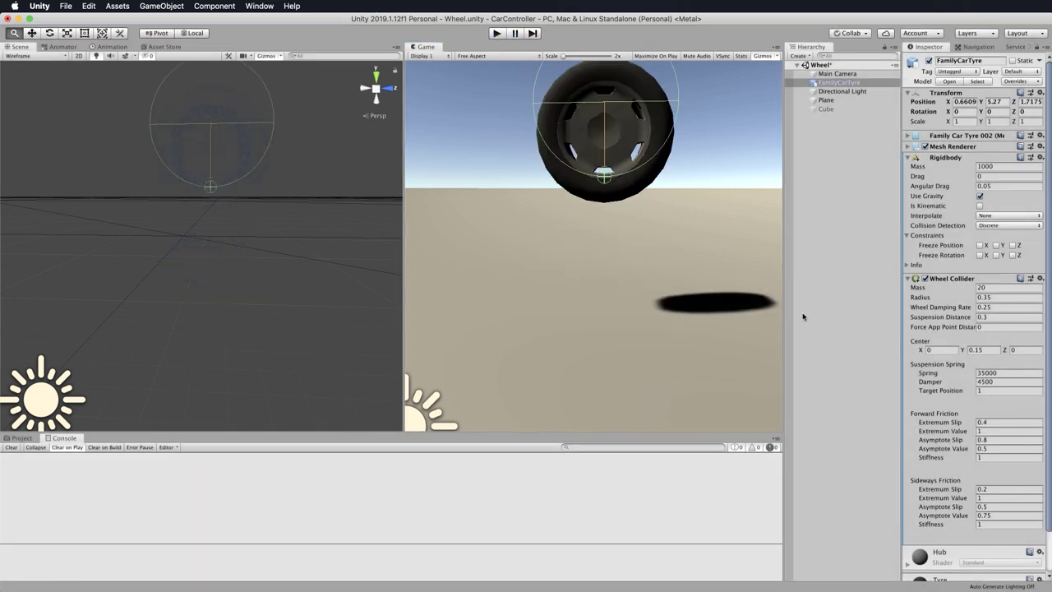
left_click_drag(959, 393, 912, 395)
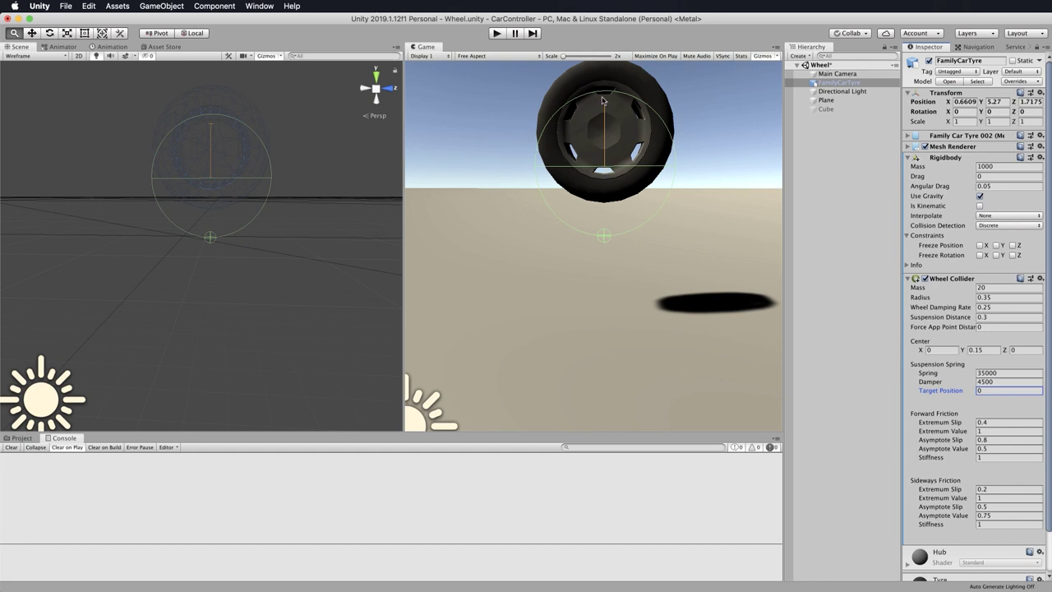
left_click(495, 34)
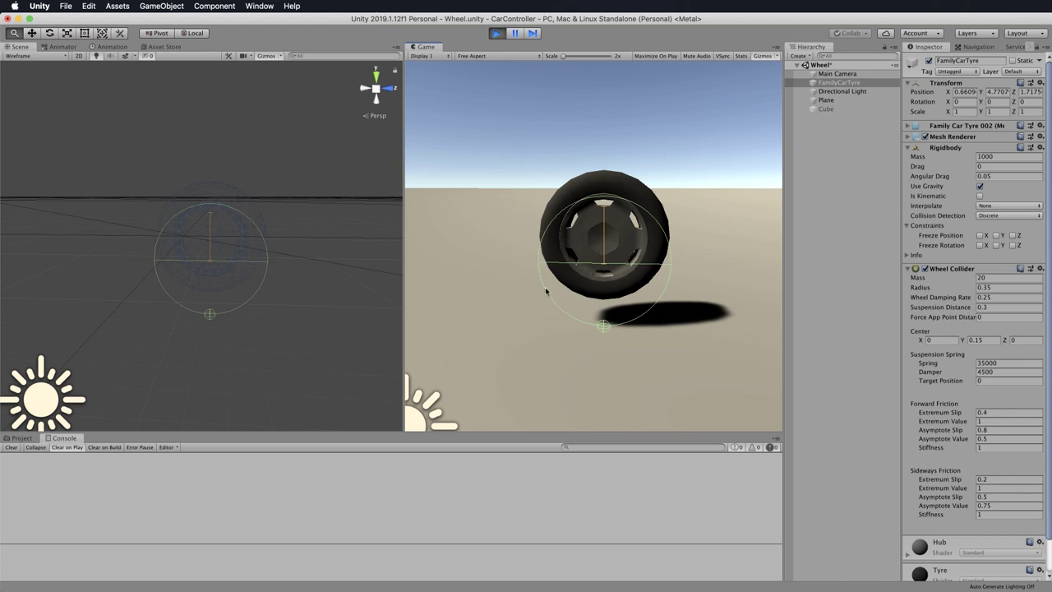
left_click(497, 34)
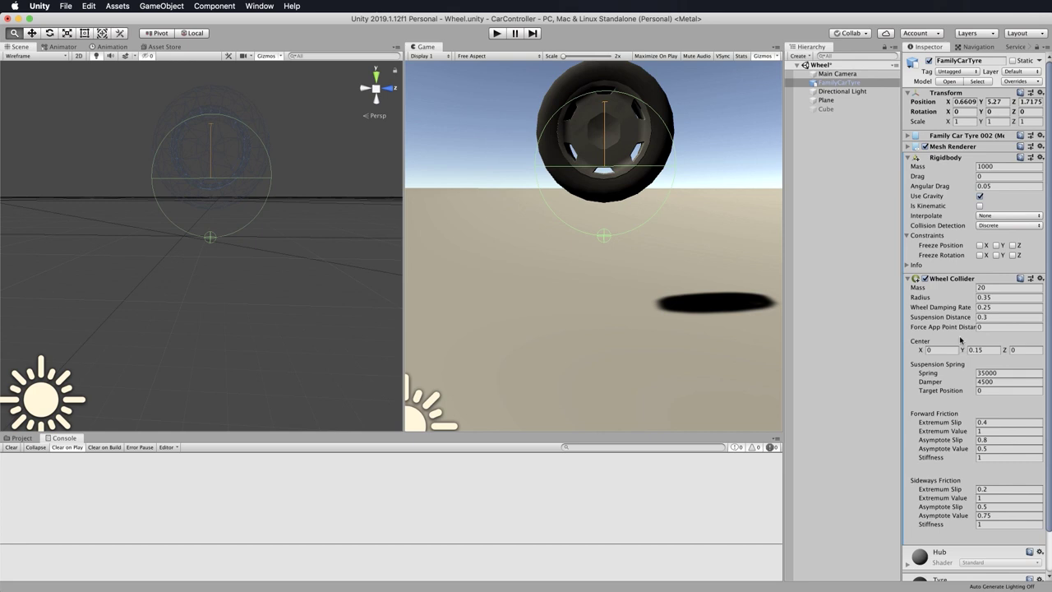
Step: Raise the Wheel Collider Center Y from 0.15 to 0.3 and play the scene
left_click_drag(963, 350, 965, 351)
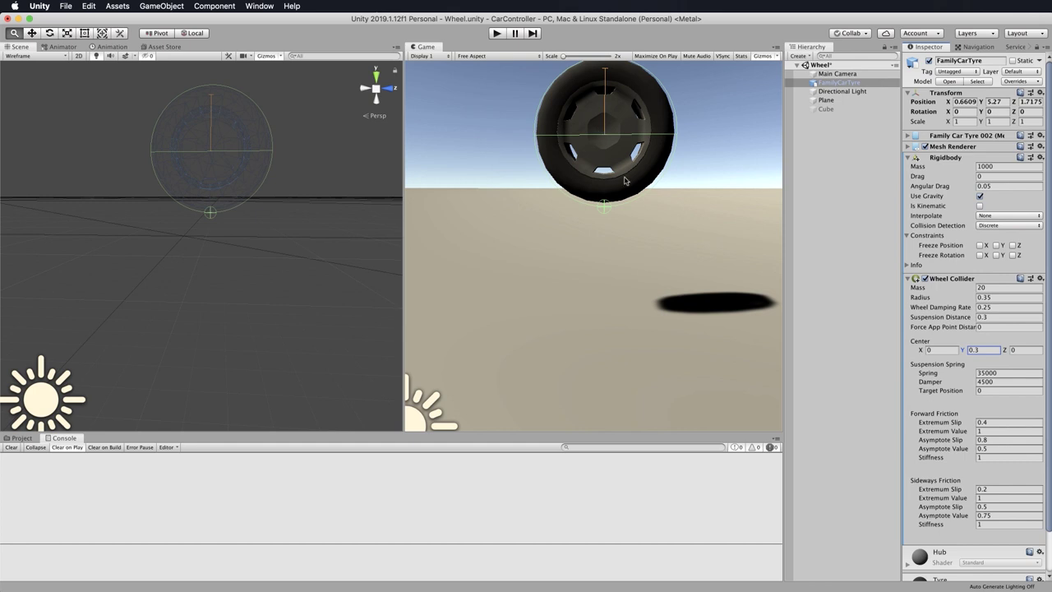
left_click(499, 33)
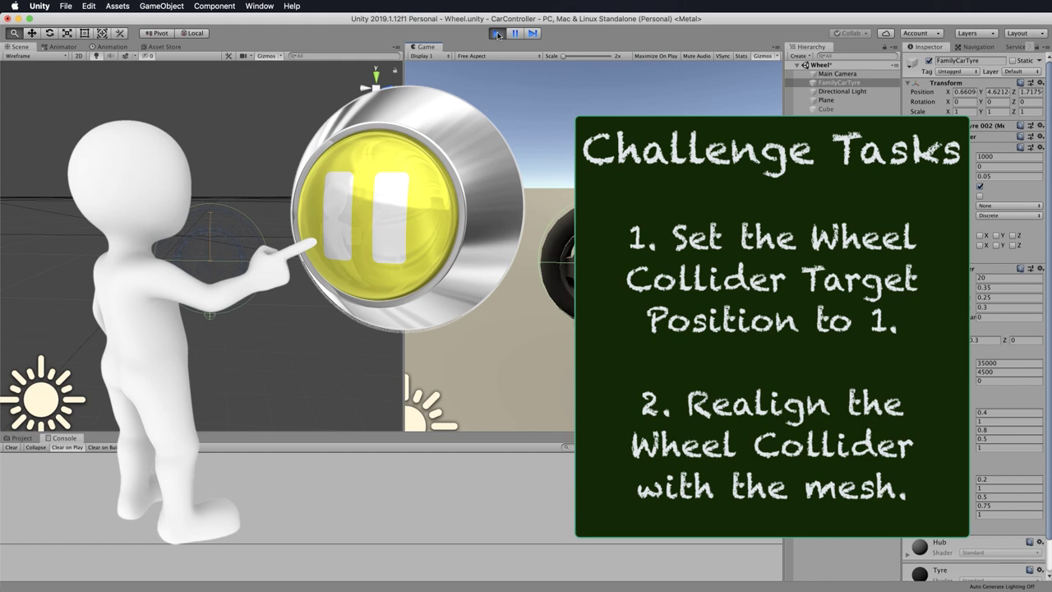
Step: Exit Play mode so the tyre returns to its starting height
left_click(497, 33)
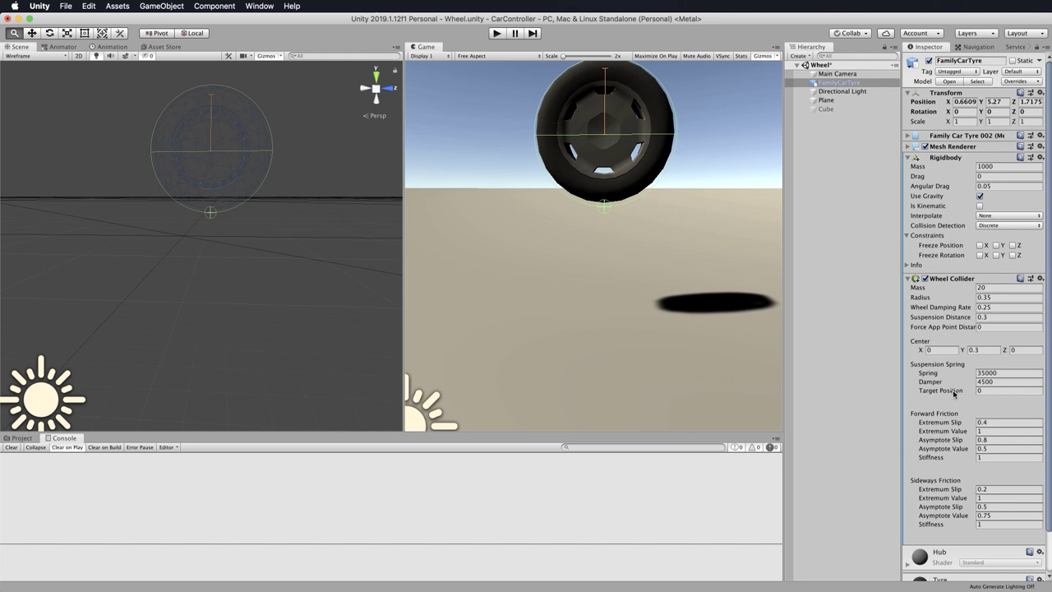
Step: Raise Target Position, lower Center Y to 0.02, and play the scene to test
left_click_drag(955, 393, 981, 394)
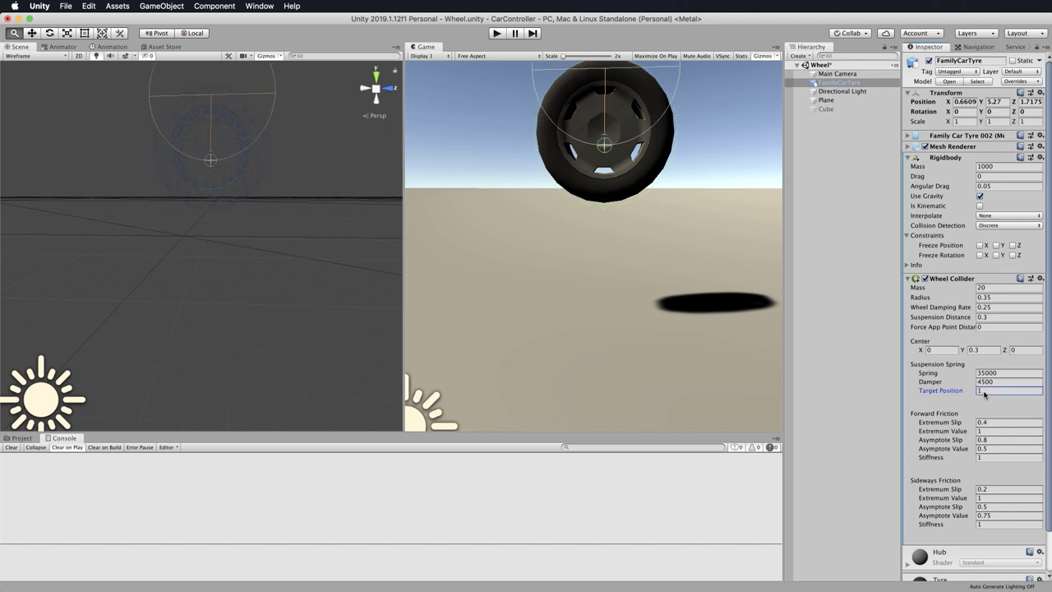
left_click(963, 352)
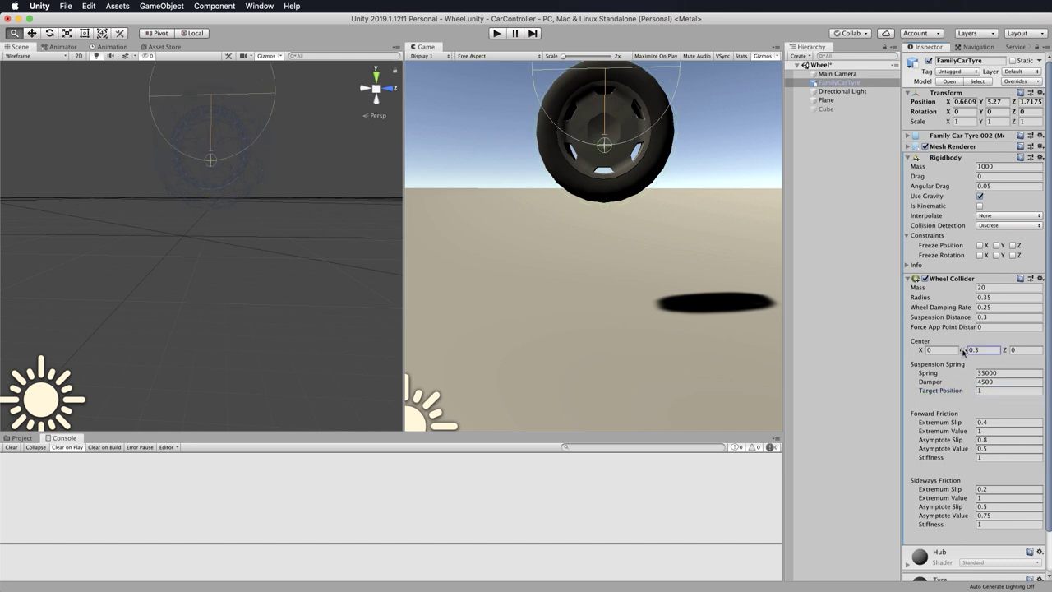
left_click_drag(963, 352, 956, 353)
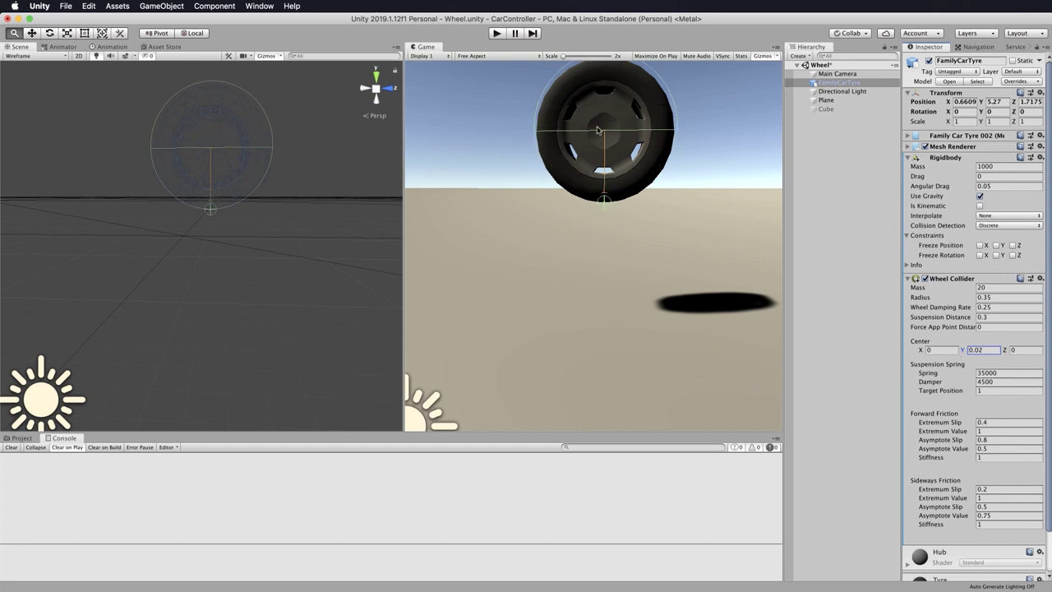
left_click(497, 34)
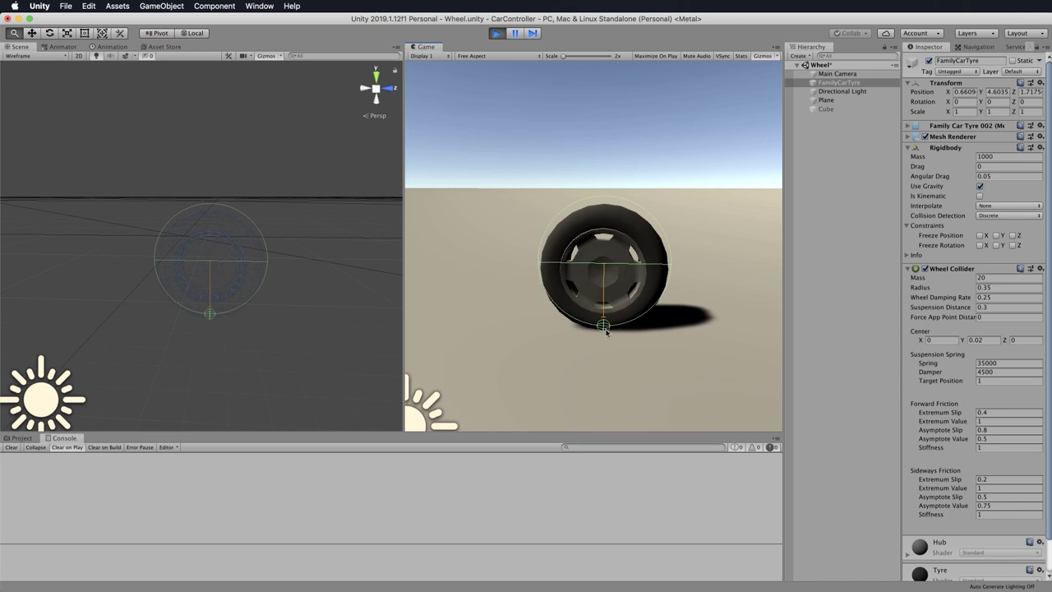
Step: Exit Play mode, then set Target Position to 0.5 and Suspension Distance to 1
key("super+p")
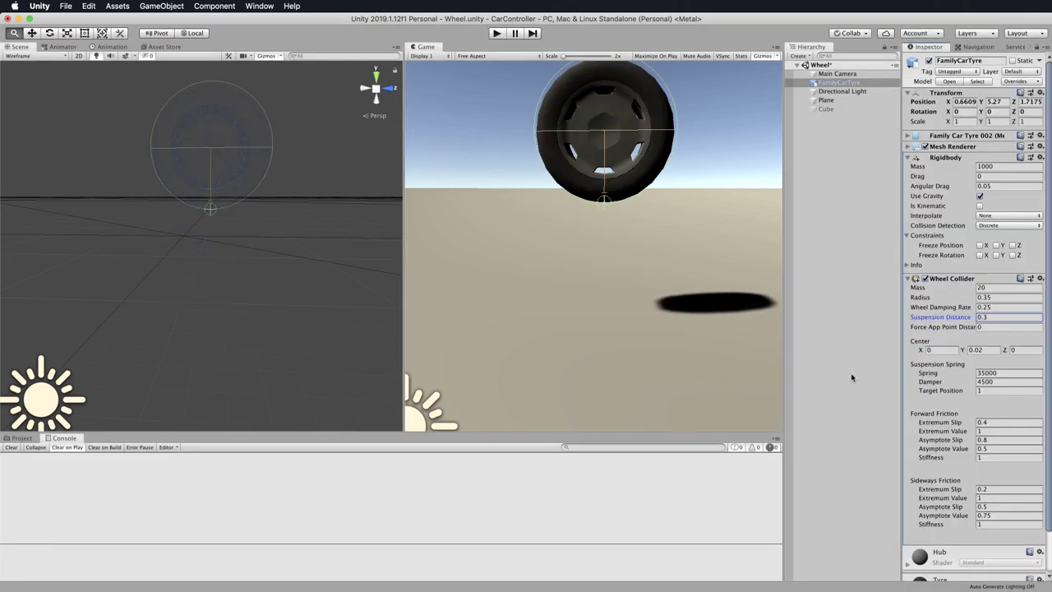
left_click(991, 390)
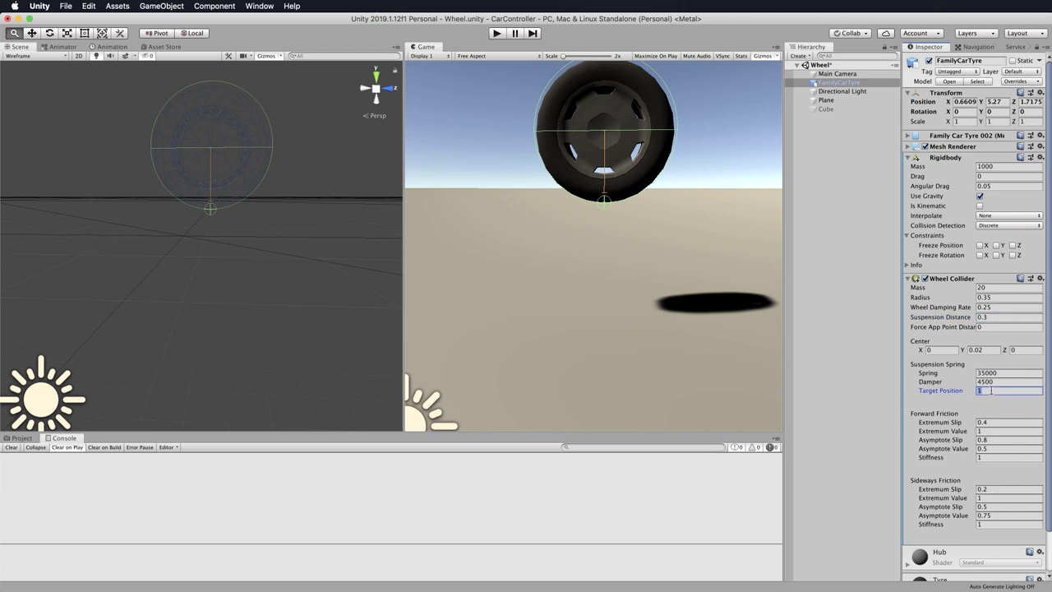
type("0.5")
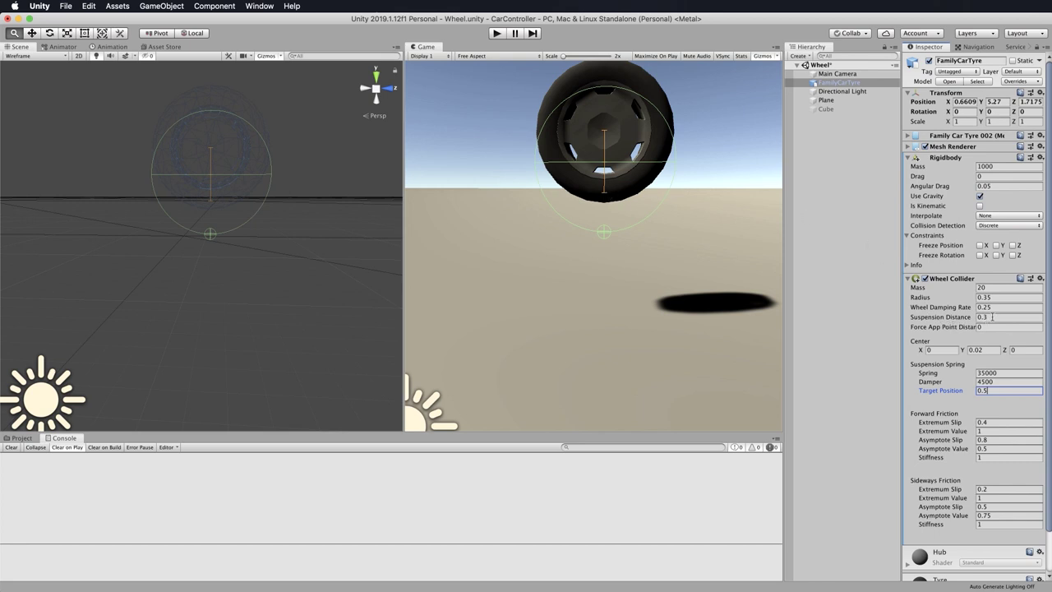
left_click(991, 317)
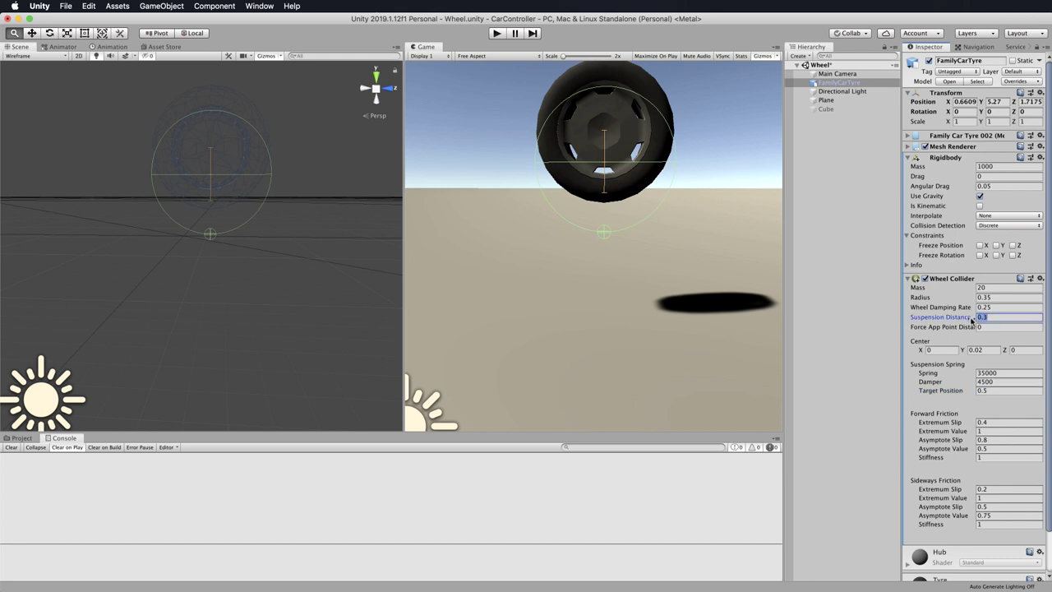
type("1")
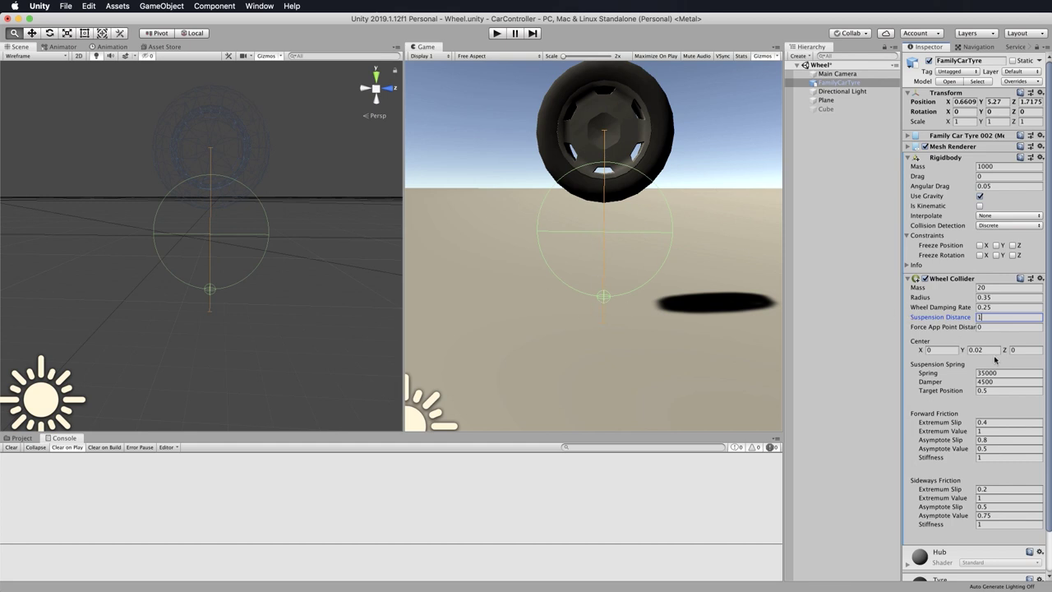
Step: Set the Wheel Collider Center Y to about 0.5 and run two Play tests
left_click(966, 350)
left_click_drag(963, 352, 973, 352)
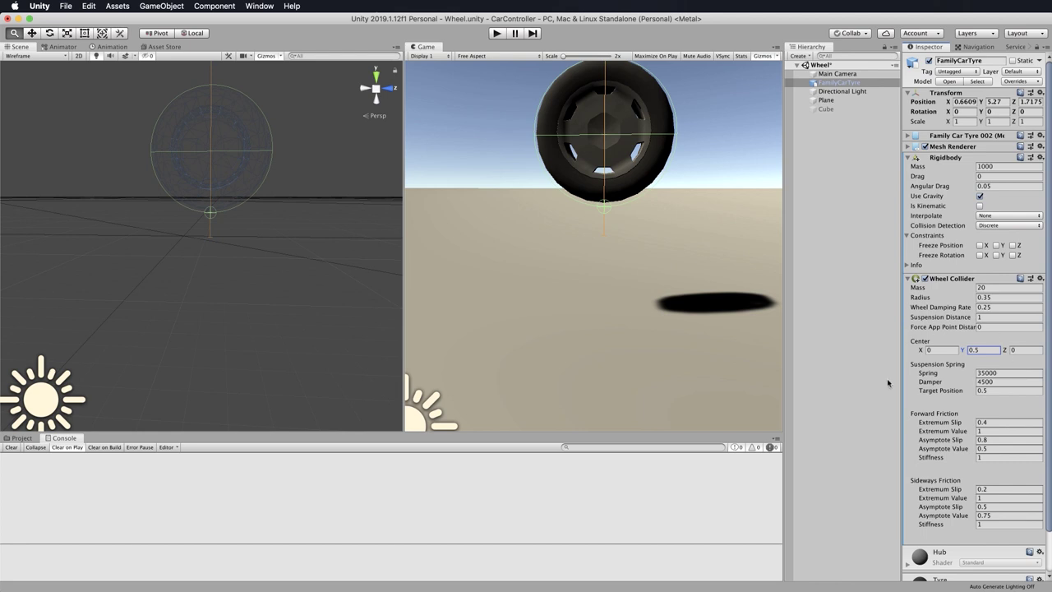
left_click(497, 34)
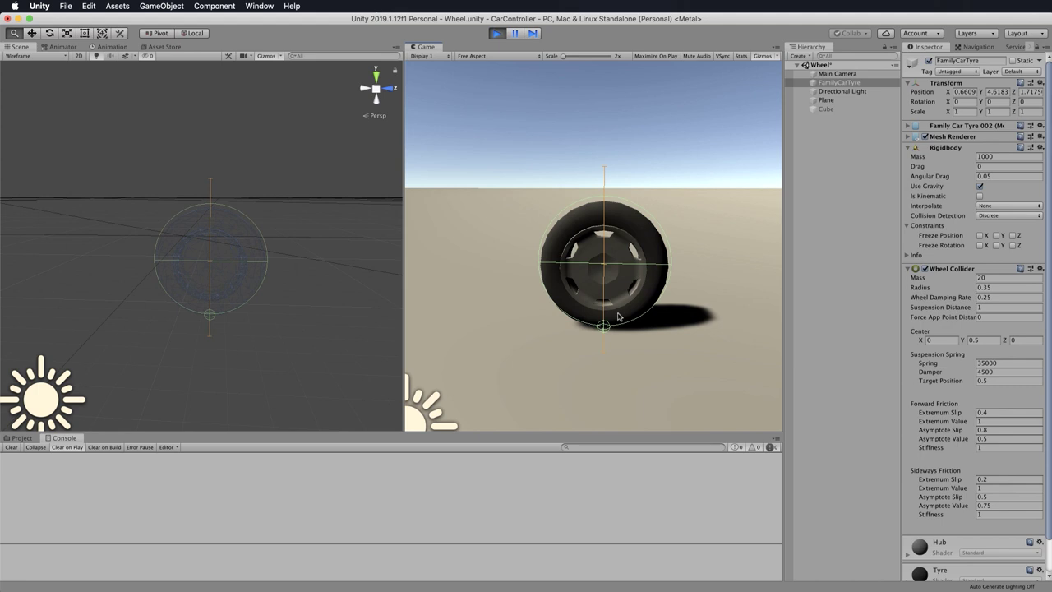
left_click(498, 33)
left_click(498, 34)
left_click(496, 33)
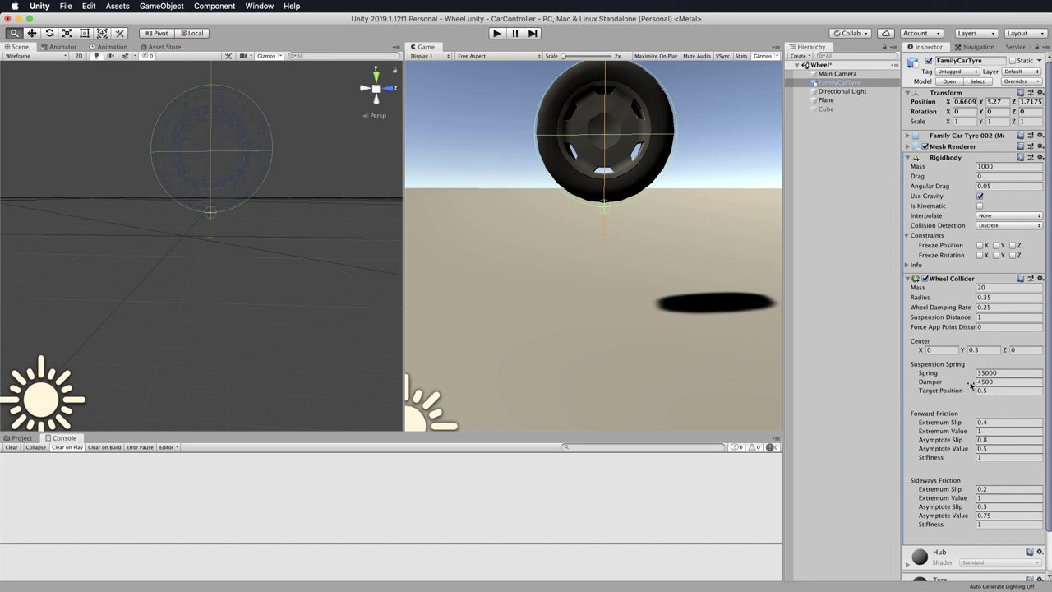
Step: Set the suspension Damper to 1000 and run a Play test of the tyre
left_click(1002, 381)
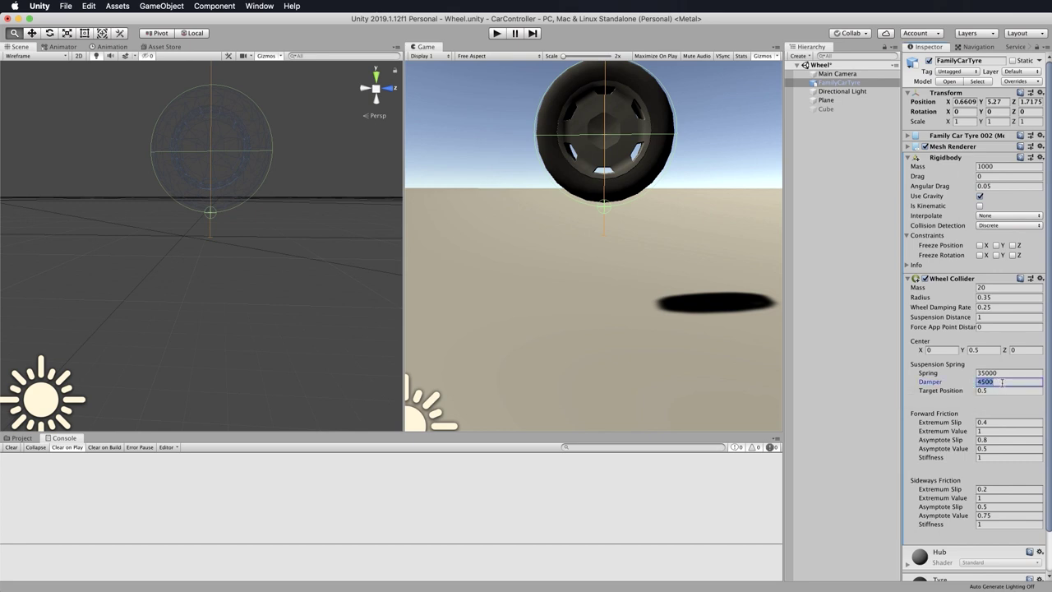
type("1000")
left_click(496, 33)
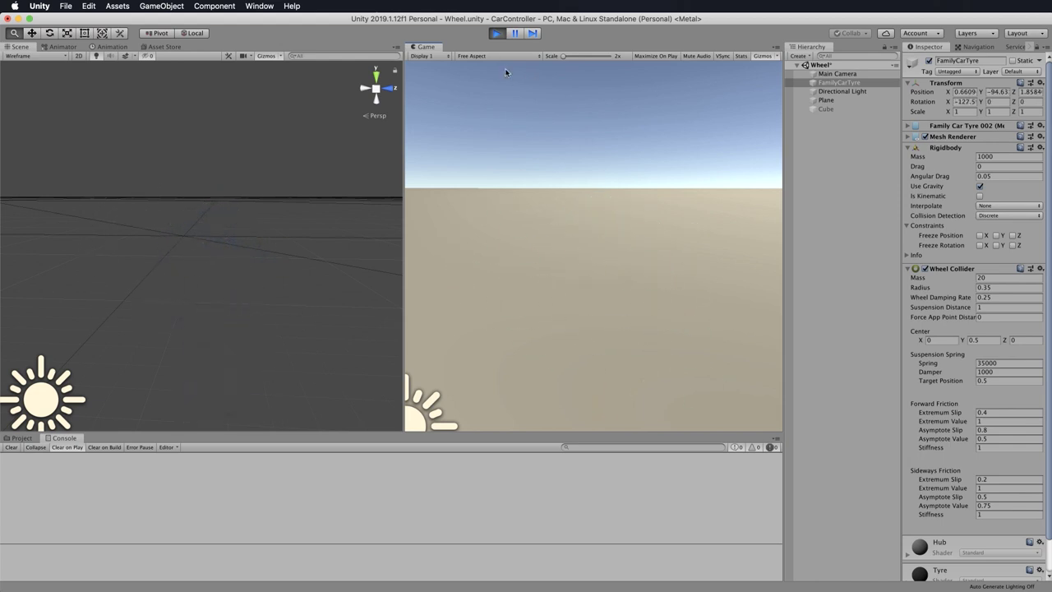
left_click(496, 33)
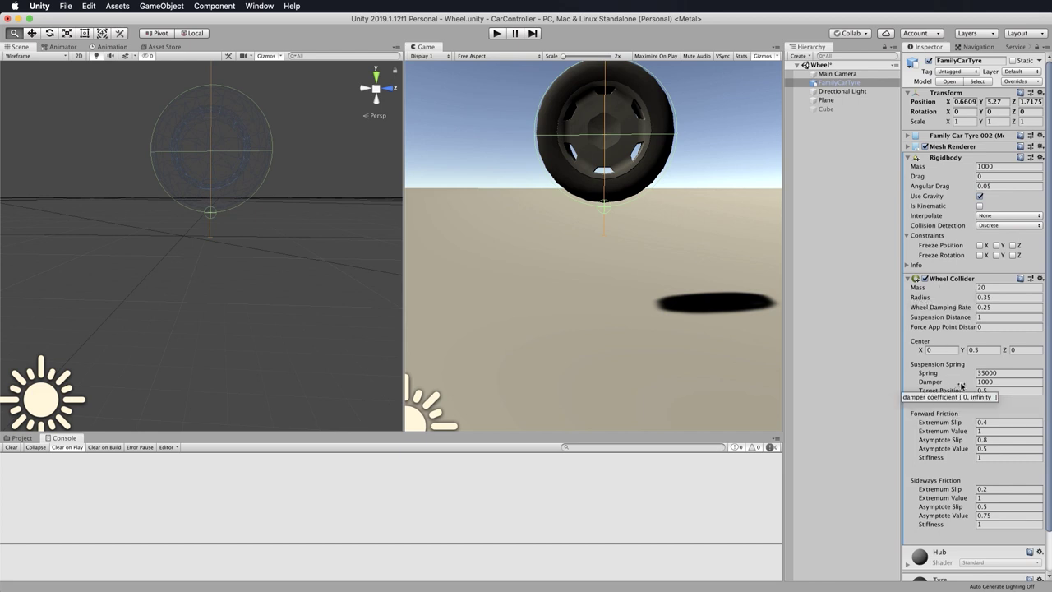
Step: Set the Wheel Collider Damper to 4500 and Spring to 1000, then start Play mode
left_click(1012, 381)
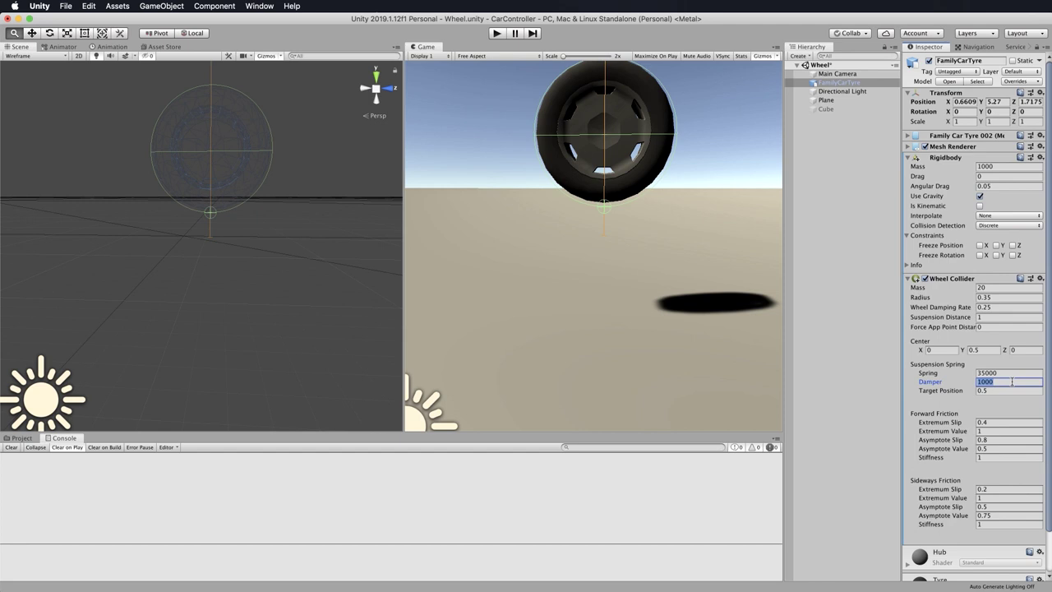
type("4500")
left_click(1009, 373)
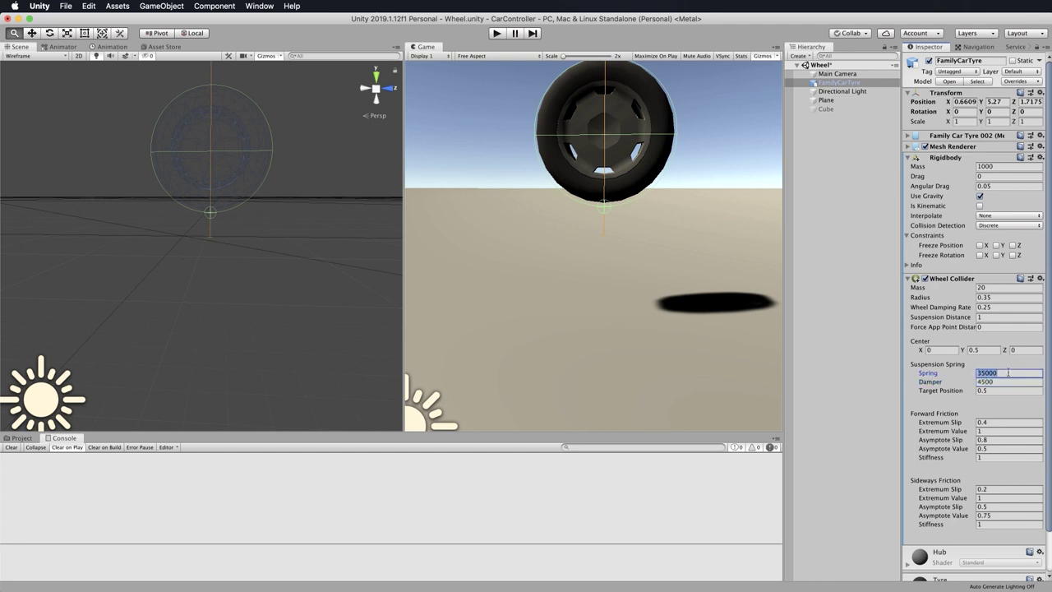
type("100")
left_click(497, 32)
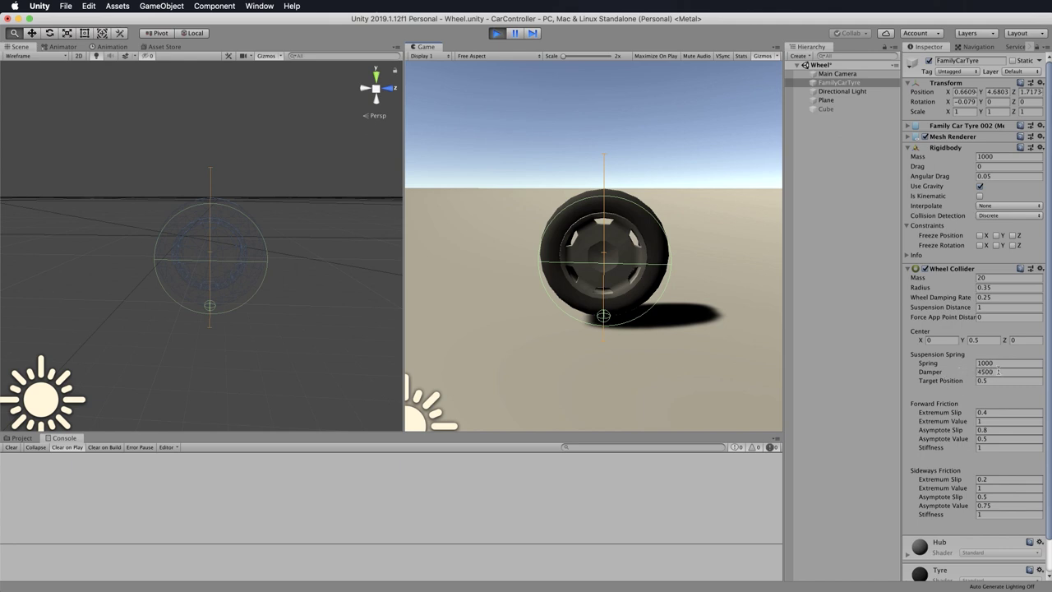
Step: Lower the Damper to 100 and run a Play test, where the tyre drops through the ground
left_click(998, 372)
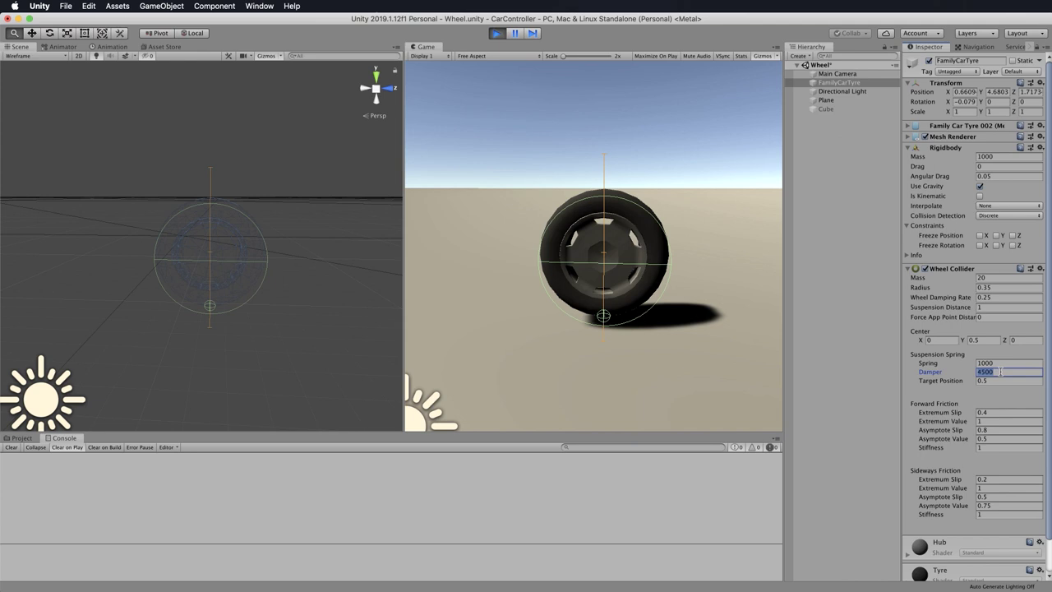
type("100")
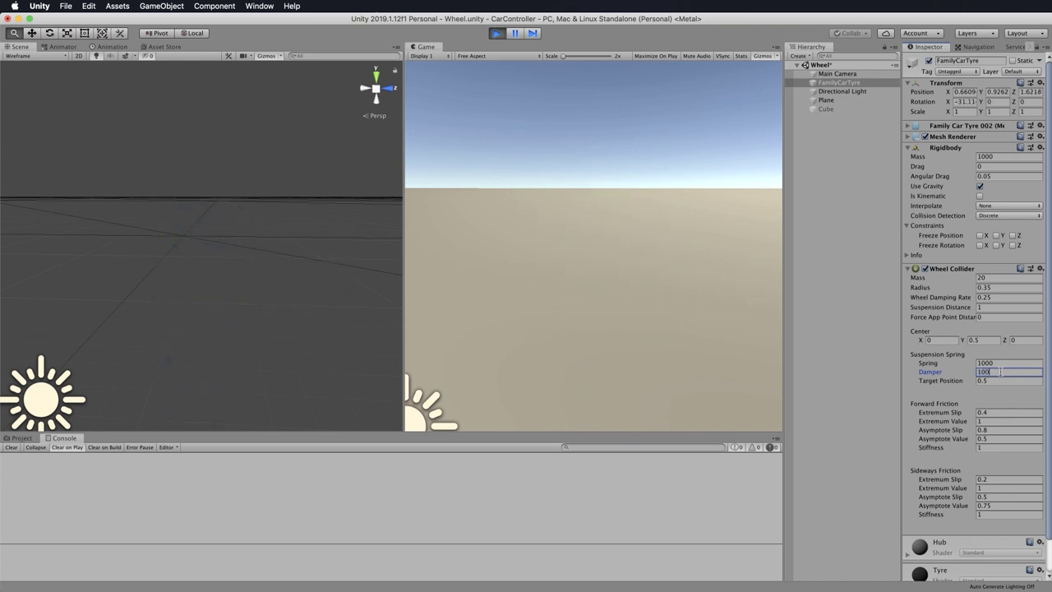
key("super+p")
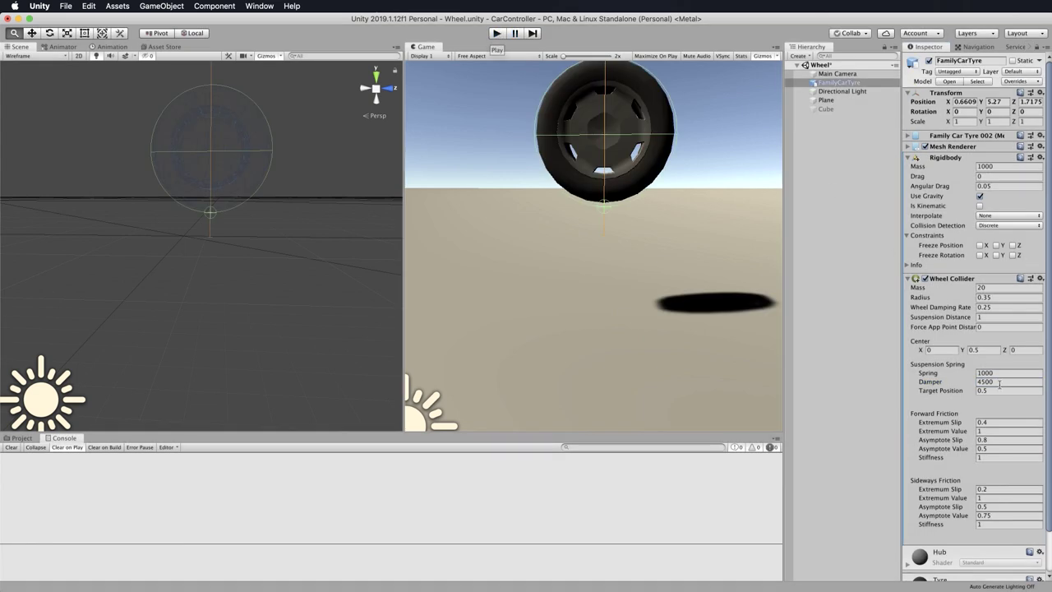
type("100")
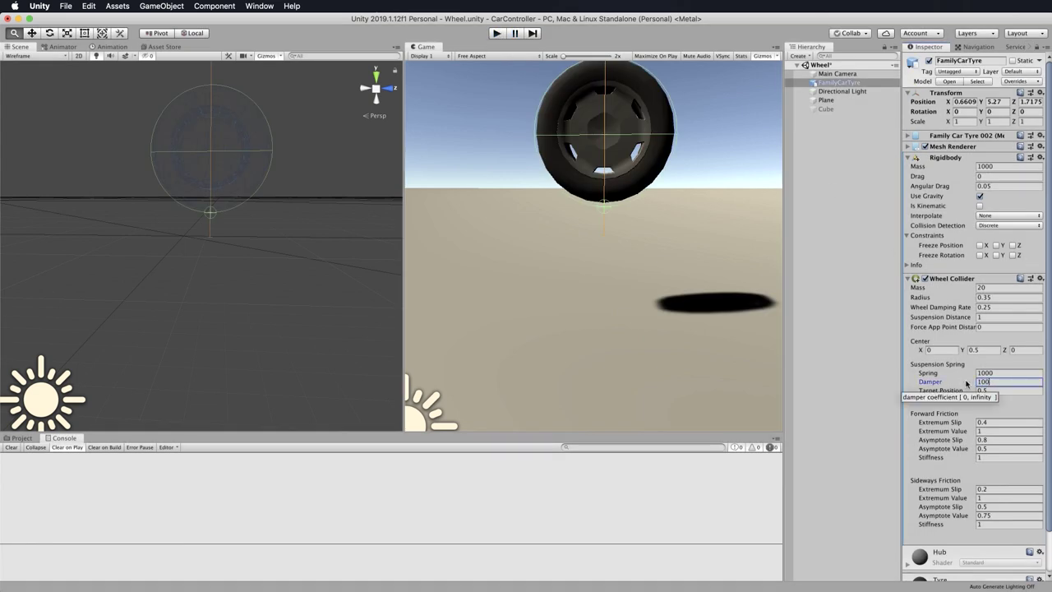
left_click(495, 33)
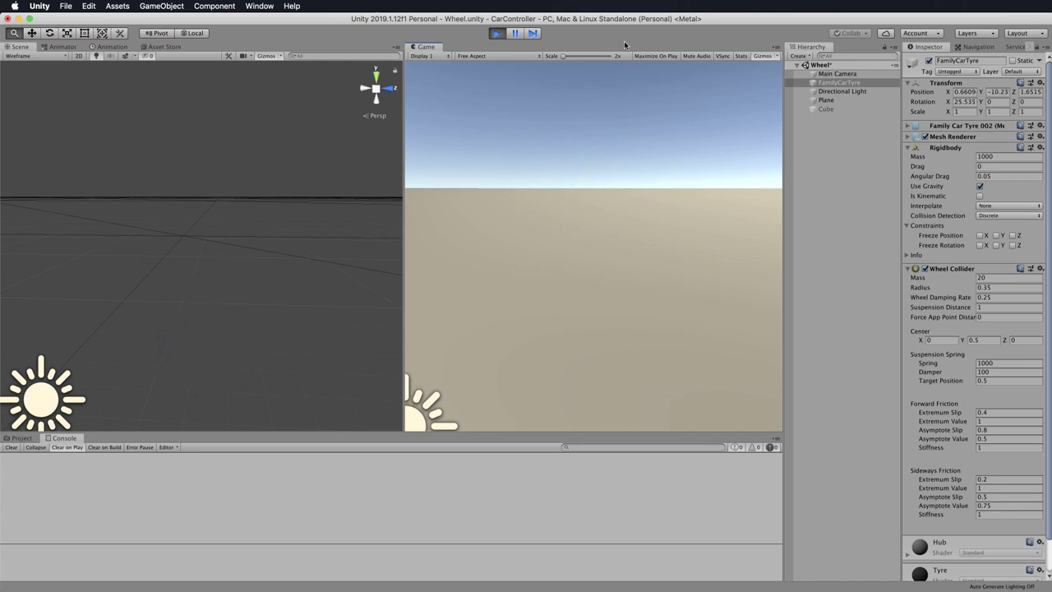
left_click(497, 34)
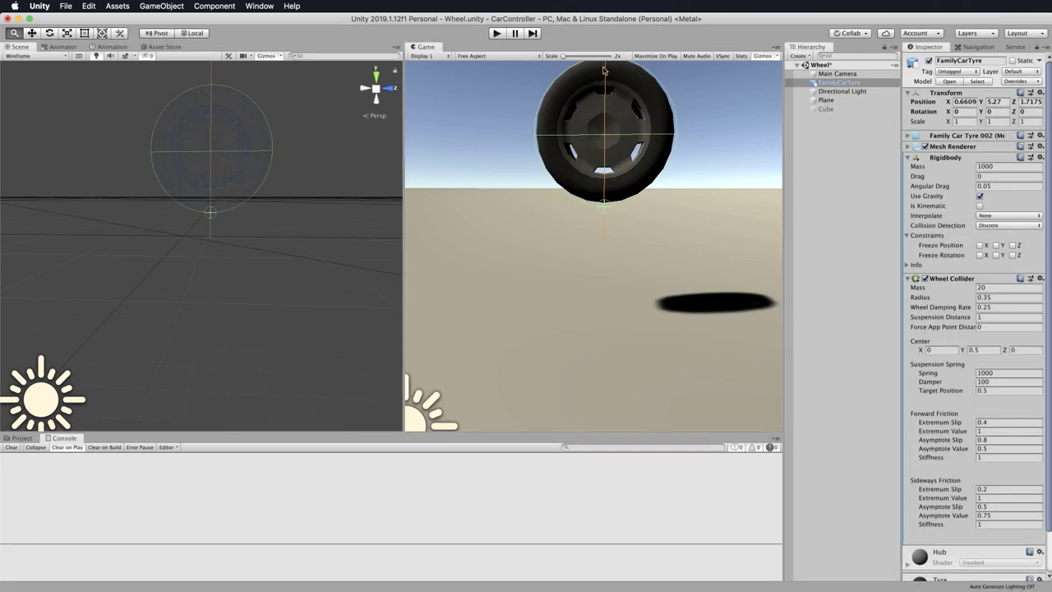
Step: Enter Spring 35000 and Damper 4500 in the Wheel Collider's Suspension Spring section
left_click(999, 373)
type("35")
left_click(1001, 381)
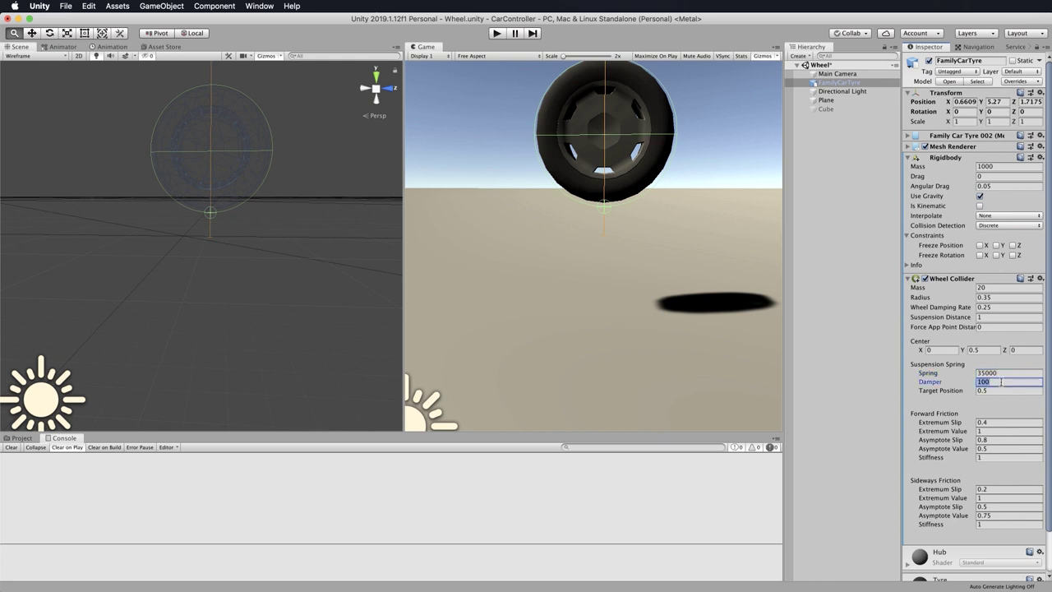
type("45")
Step: Scrub Force App Point Distance through values from 0.44 down to -0.01
mouse_move(973, 327)
left_mouse_down()
mouse_move(985, 328)
mouse_move(971, 328)
left_mouse_up()
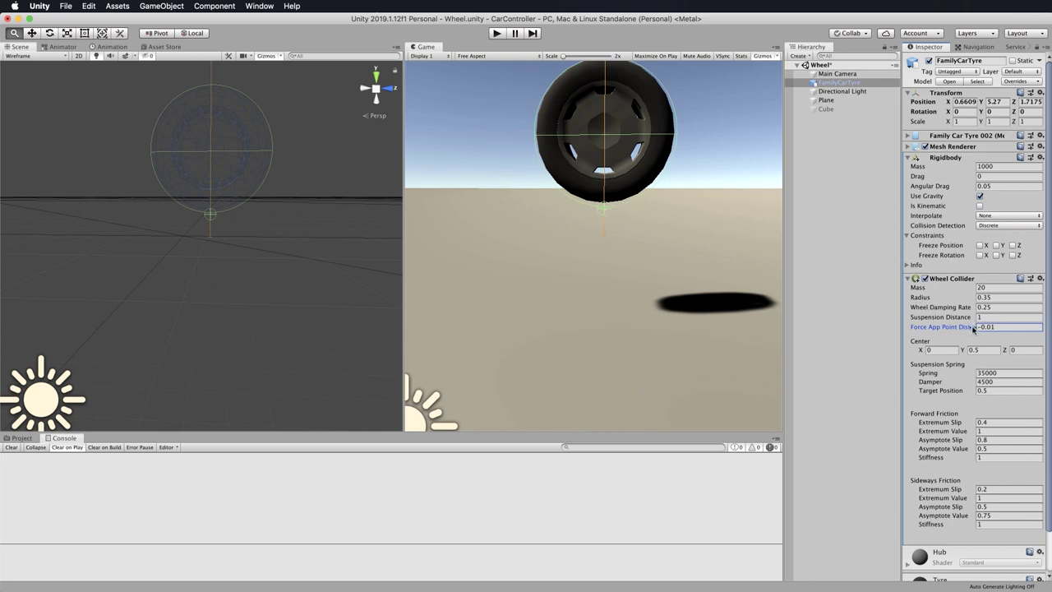
left_click_drag(975, 328, 980, 328)
left_click_drag(971, 328, 964, 329)
Step: Replace the Force App Point Distance value with 0
left_click(1001, 329)
double_click(1001, 327)
type("0")
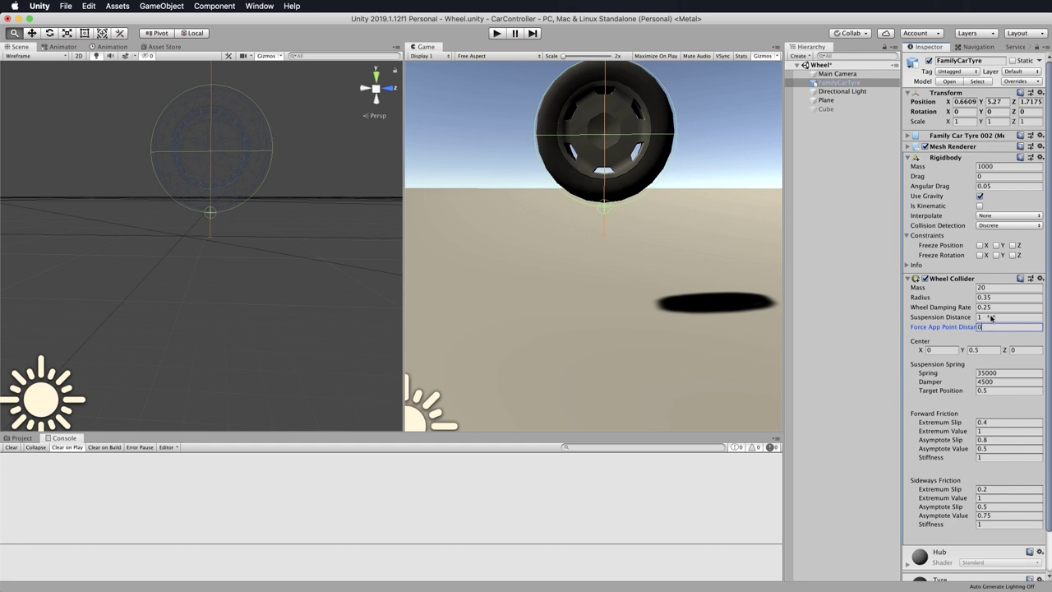